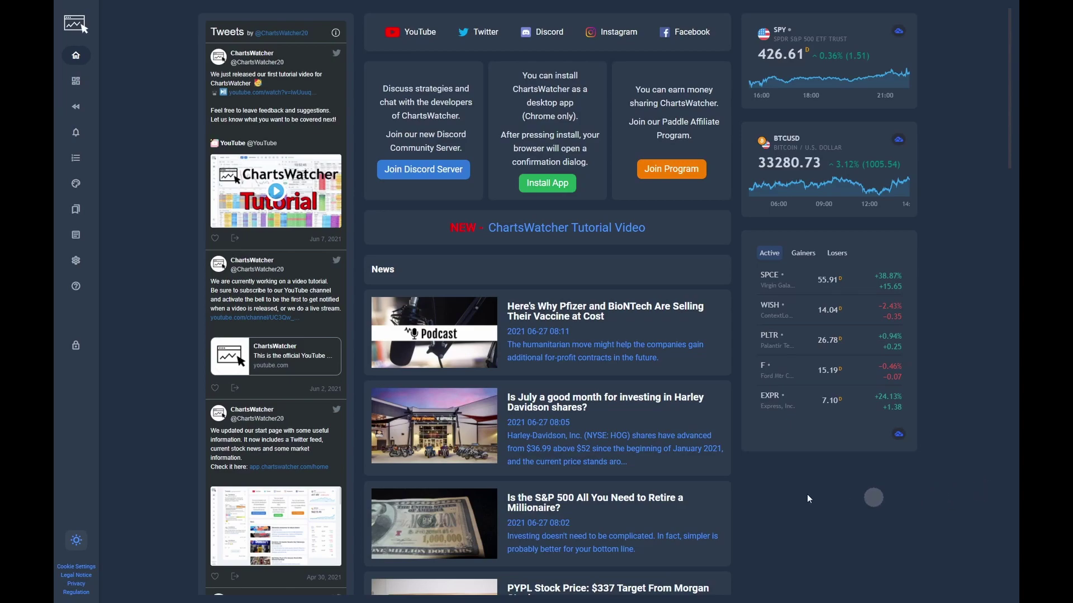
On the Alerts page, add a new alert configuration named 'new alert configuration'
{"action": "mouse_move", "coordinate": [76, 144]}
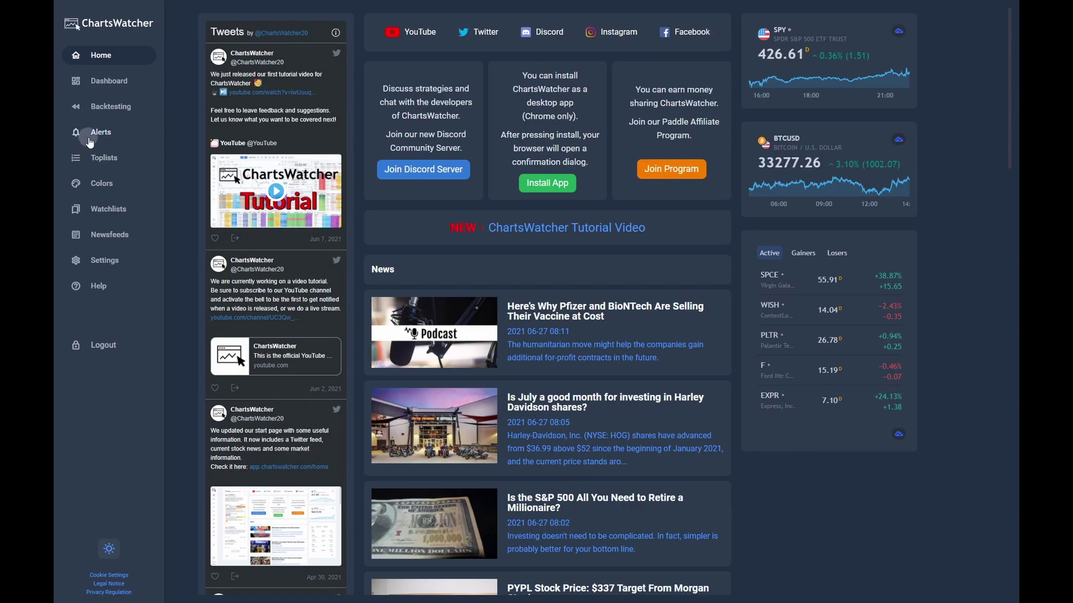
{"action": "left_click", "coordinate": [90, 139]}
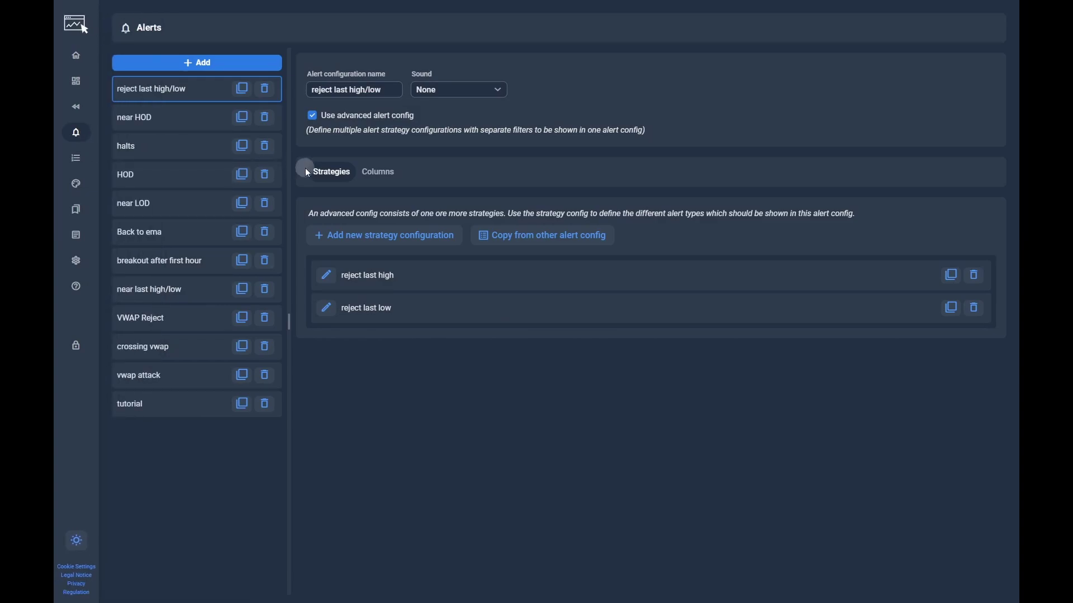
{"action": "left_click", "coordinate": [246, 63]}
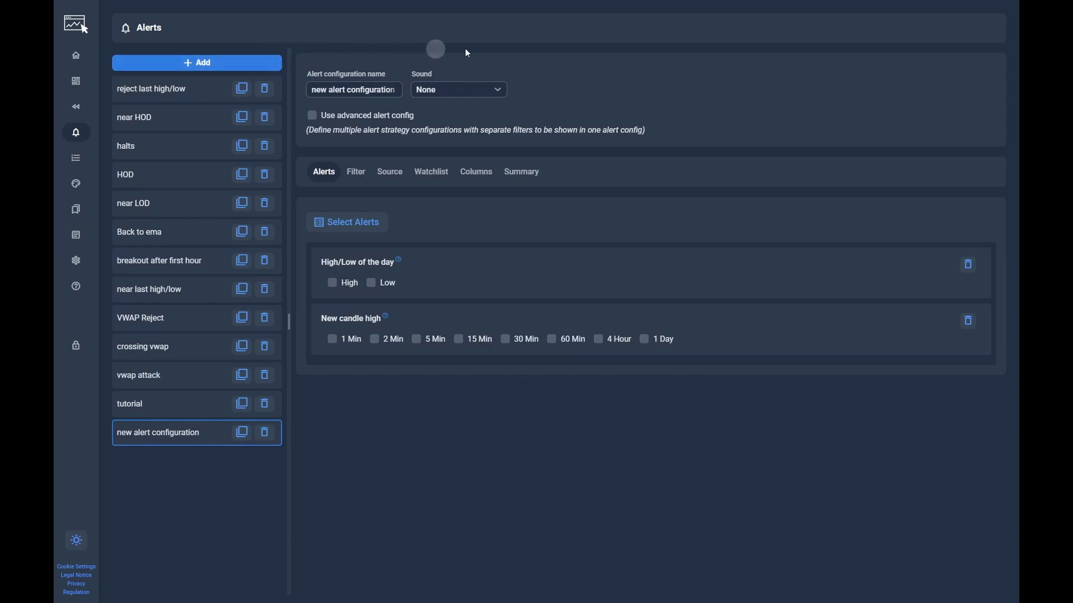
{"action": "left_click", "coordinate": [351, 227]}
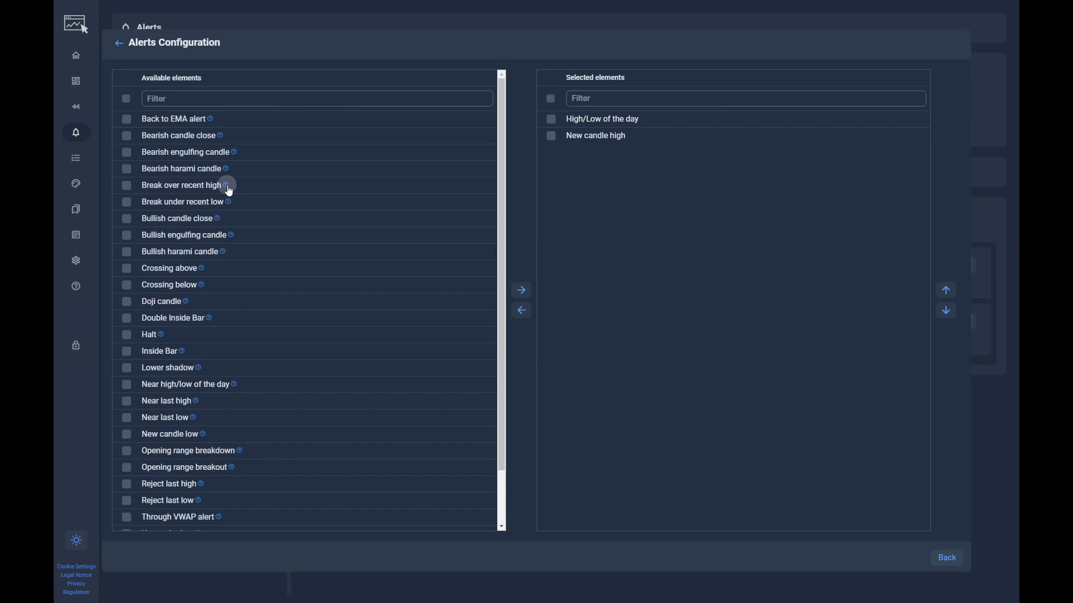
{"action": "mouse_move", "coordinate": [228, 189]}
{"action": "mouse_move", "coordinate": [213, 319]}
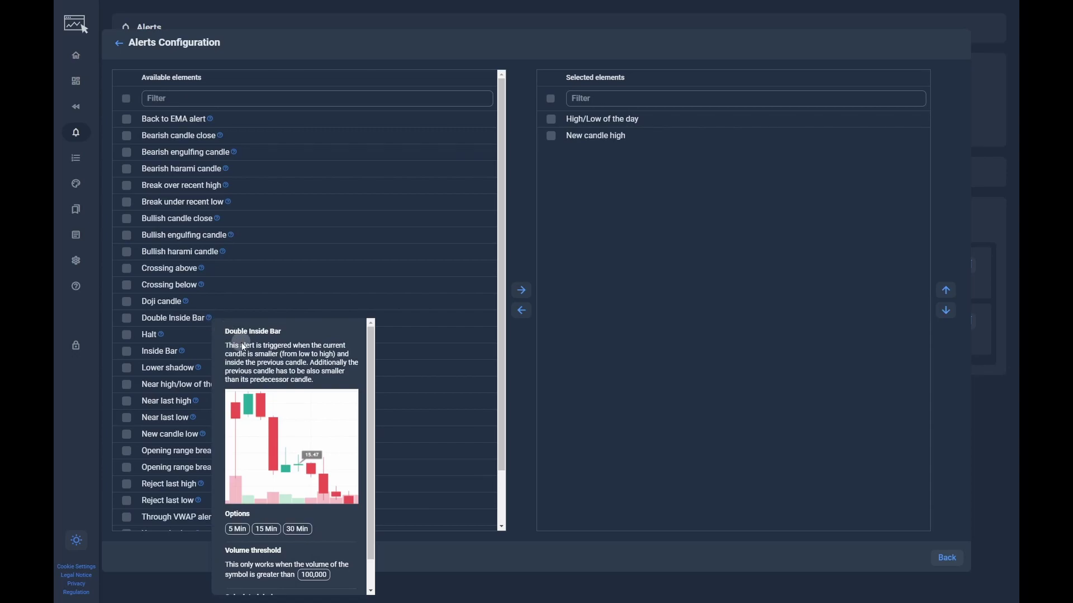
{"action": "scroll", "coordinate": [242, 347], "scroll_direction": "down", "scroll_amount": 1}
{"action": "scroll", "coordinate": [243, 346], "scroll_direction": "up", "scroll_amount": 1}
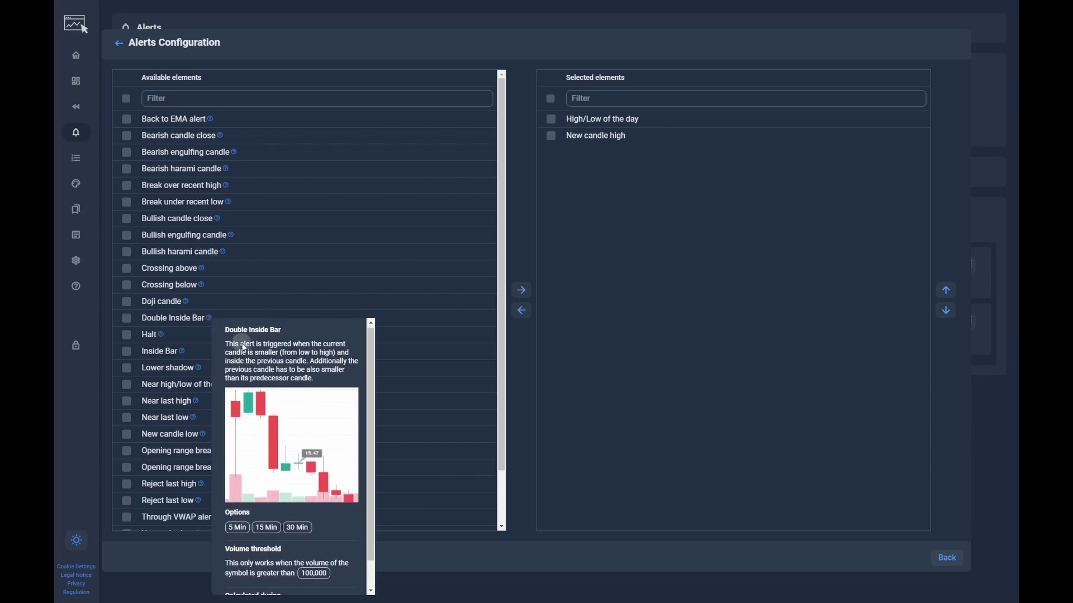
Leave the alert-type picker, read the Help alert types table, then return to the configuration
{"action": "left_click", "coordinate": [323, 229]}
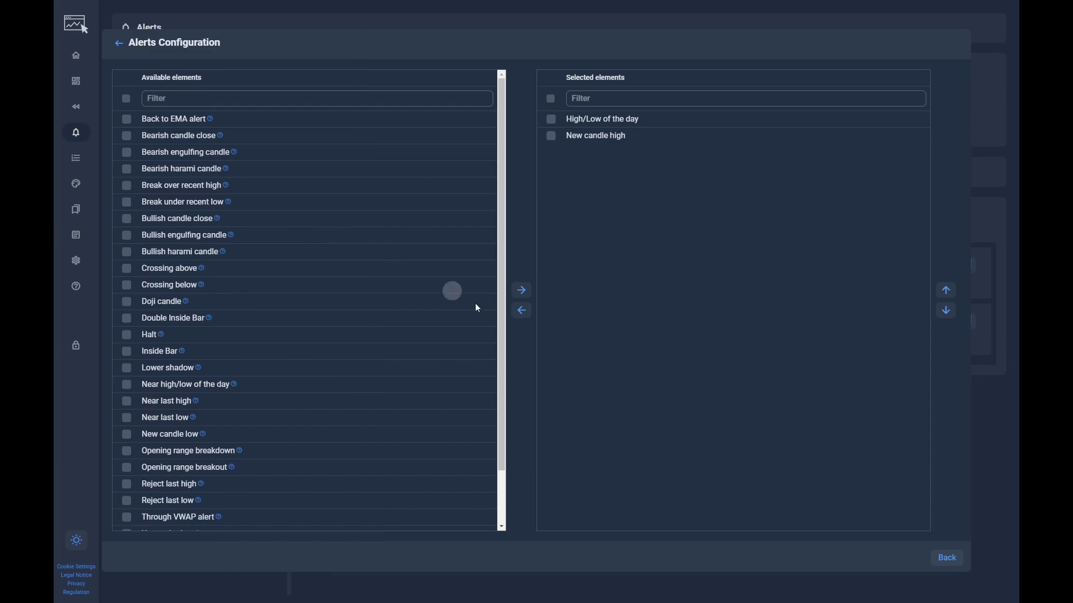
{"action": "left_click", "coordinate": [948, 559]}
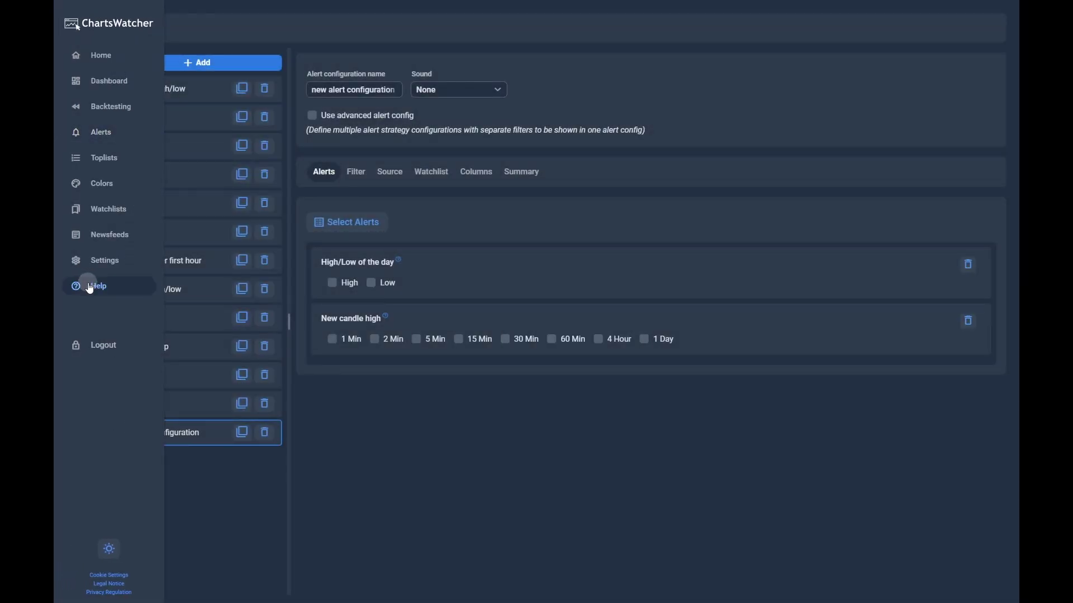
{"action": "left_click", "coordinate": [120, 285]}
{"action": "left_click", "coordinate": [401, 33]}
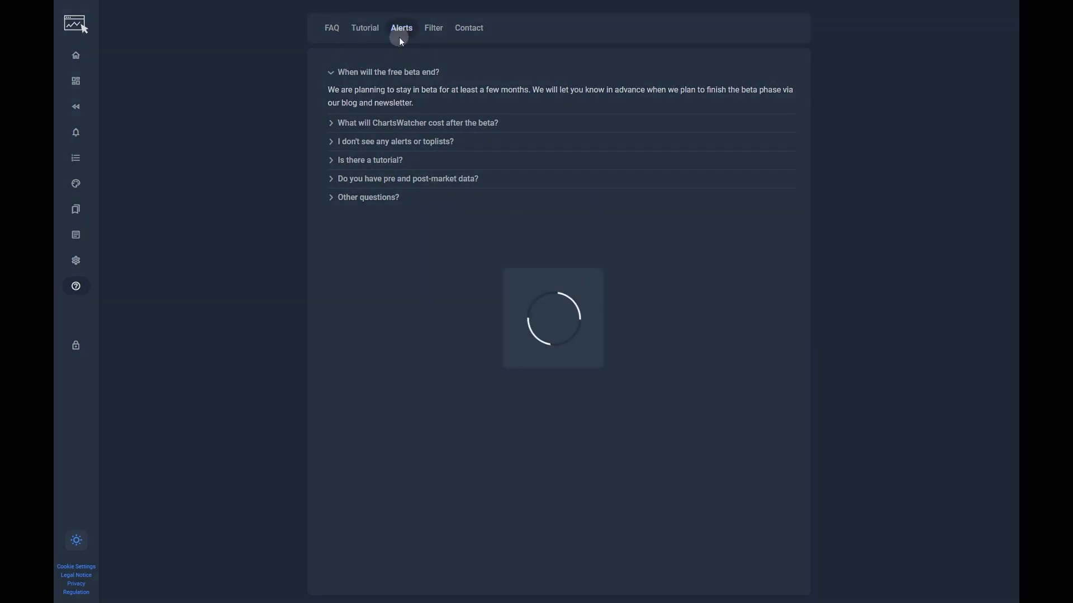
{"action": "scroll", "coordinate": [740, 200], "scroll_direction": "down", "scroll_amount": 2}
{"action": "scroll", "coordinate": [740, 200], "scroll_direction": "down", "scroll_amount": 8}
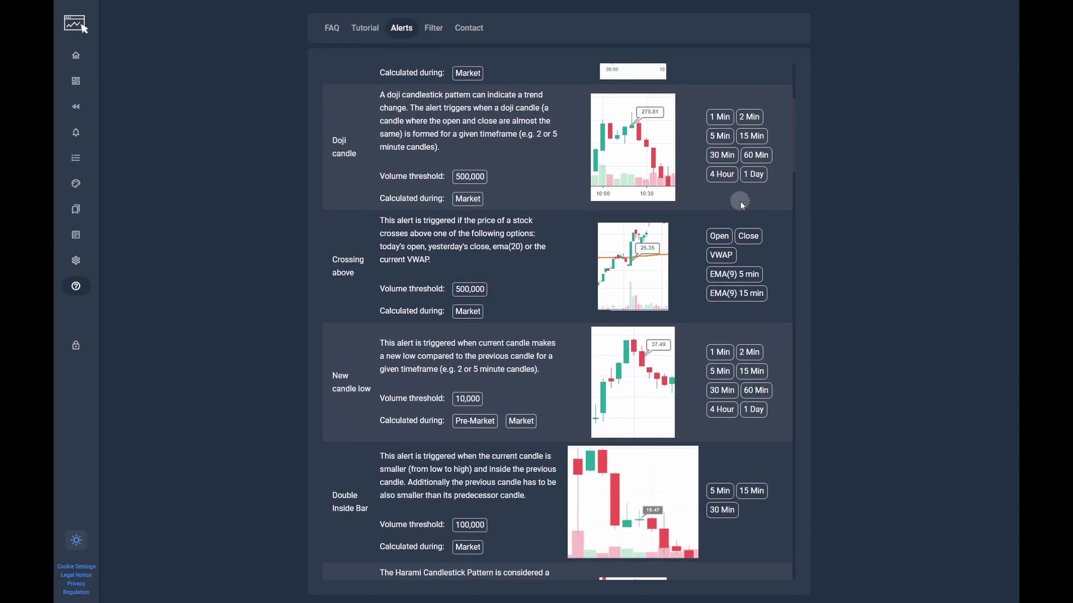
{"action": "scroll", "coordinate": [742, 200], "scroll_direction": "down", "scroll_amount": 2}
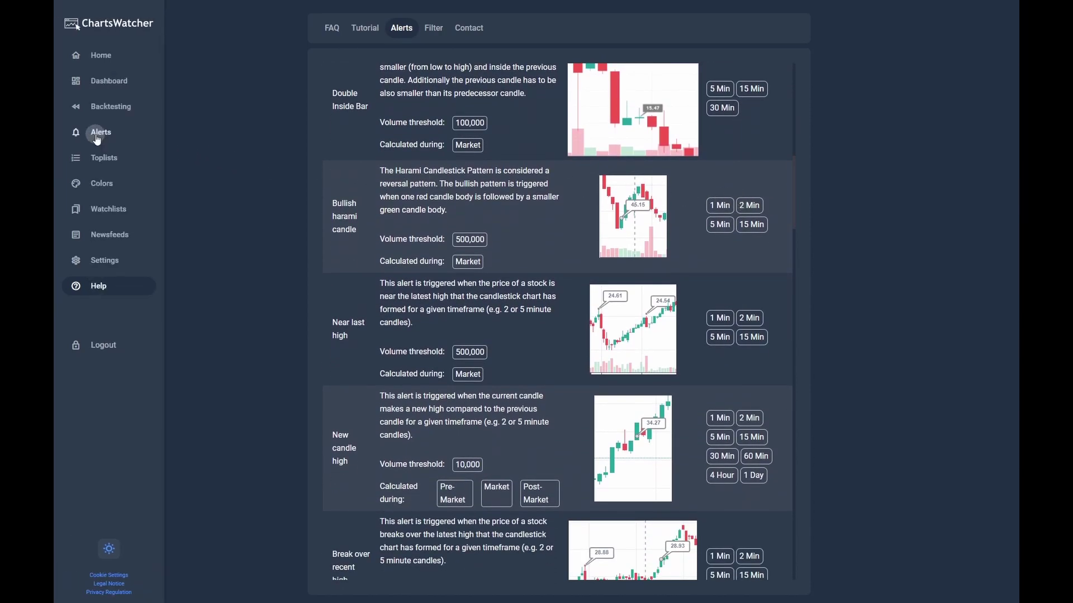
{"action": "left_click", "coordinate": [97, 137]}
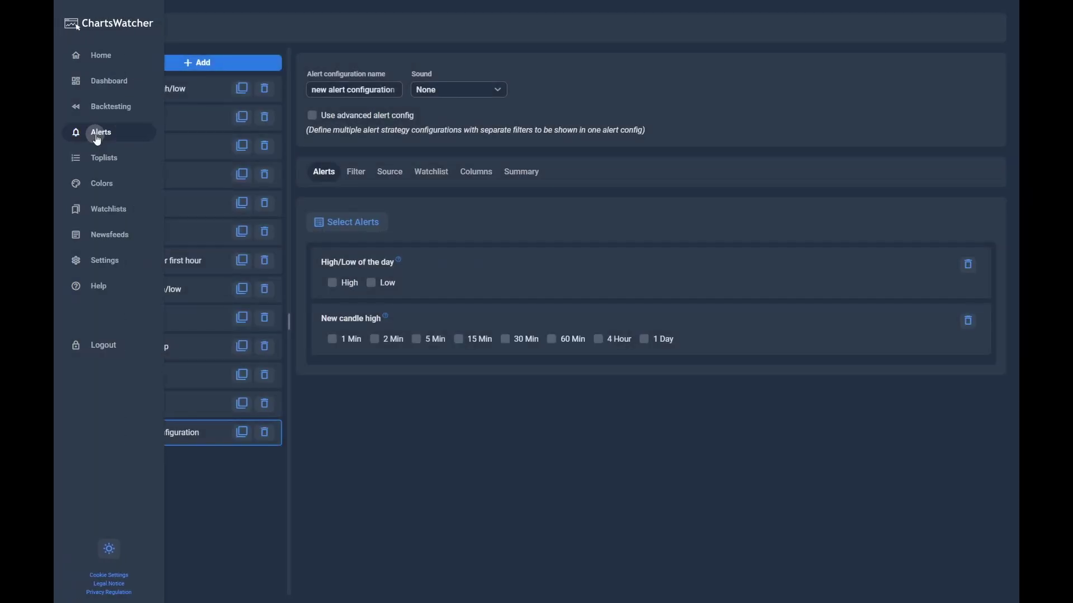
Rename the configuration to 'HOD break with volume', leaving its sound at None
{"action": "left_click", "coordinate": [338, 89]}
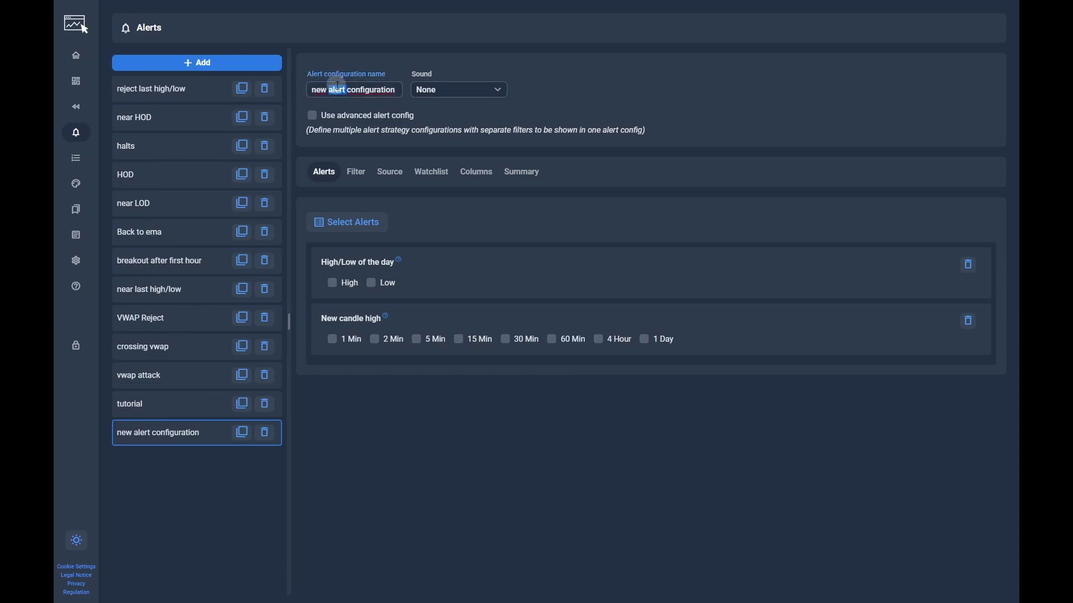
{"action": "triple_click", "coordinate": [337, 89]}
{"action": "type", "text": "HOD break with volume"}
{"action": "left_click", "coordinate": [494, 91]}
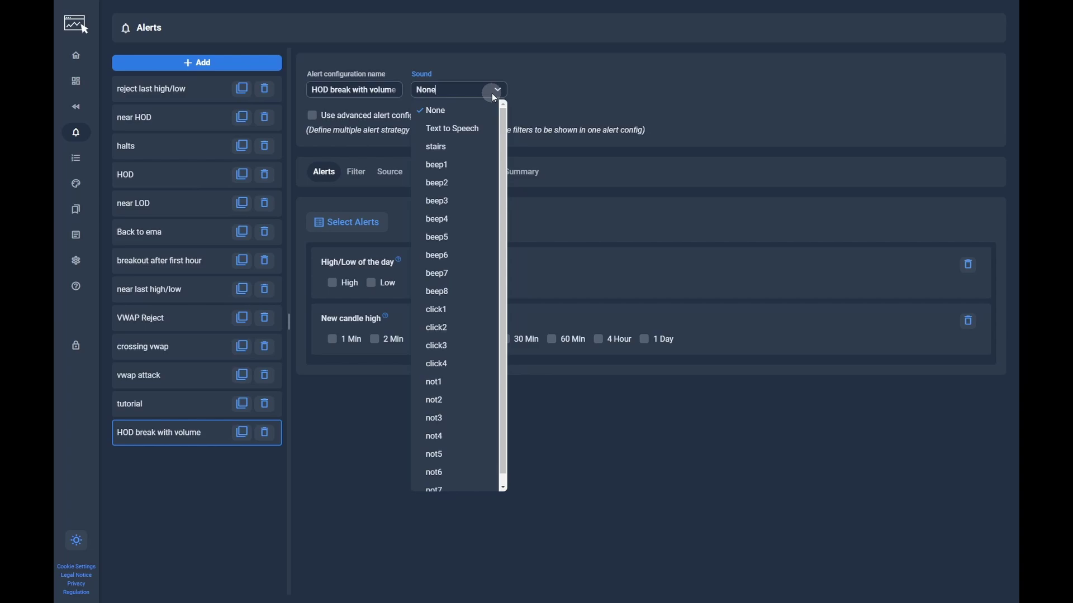
{"action": "left_click", "coordinate": [582, 93]}
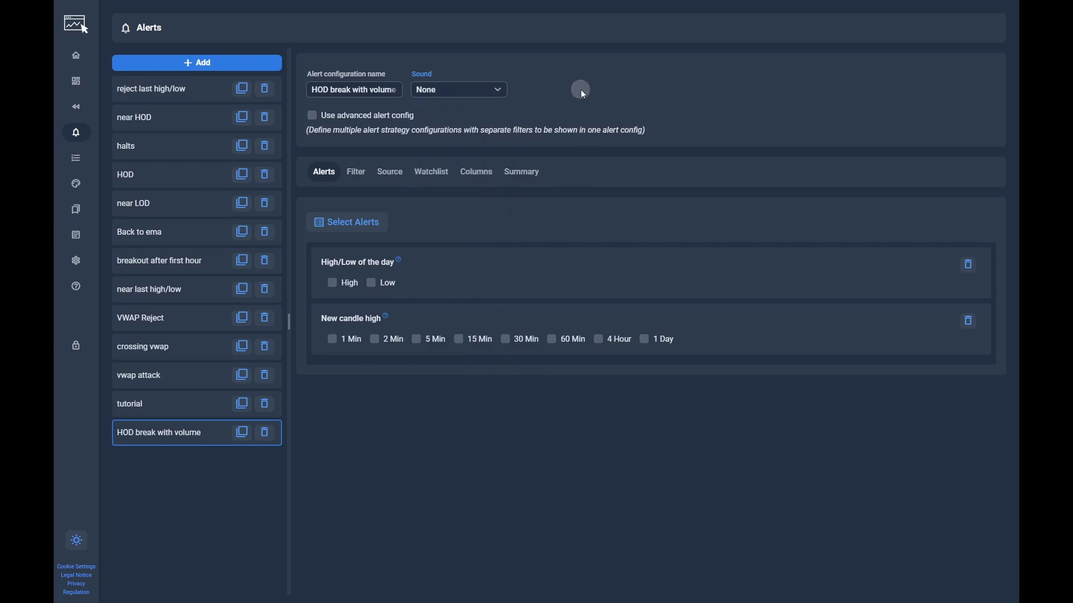
Add Inside Bar and Double Inside Bar to the configuration's selected alert types
{"action": "left_click", "coordinate": [364, 231]}
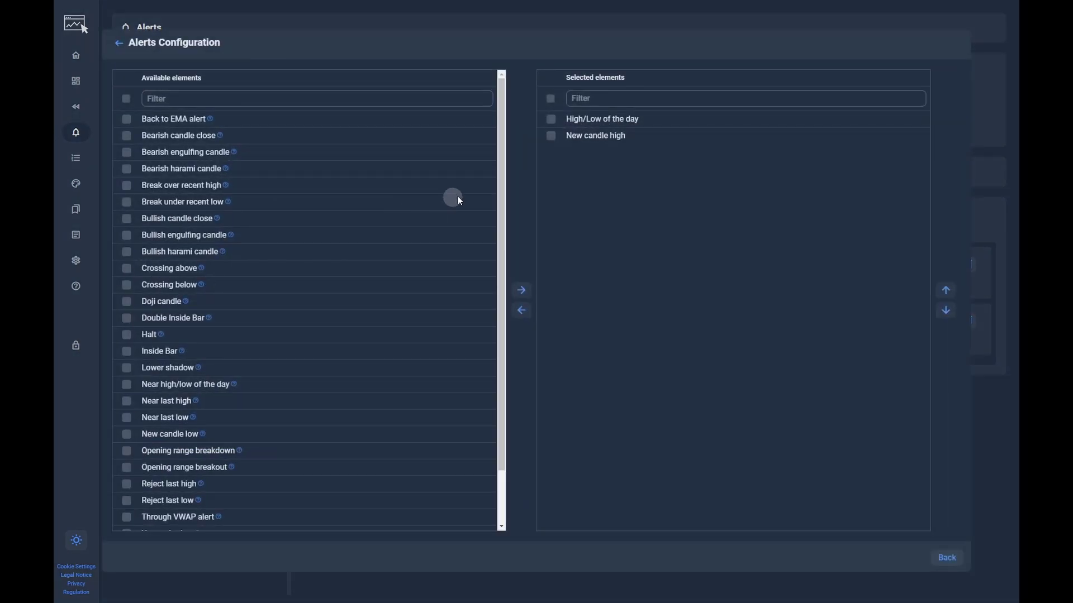
{"action": "scroll", "coordinate": [390, 232], "scroll_direction": "down", "scroll_amount": 2}
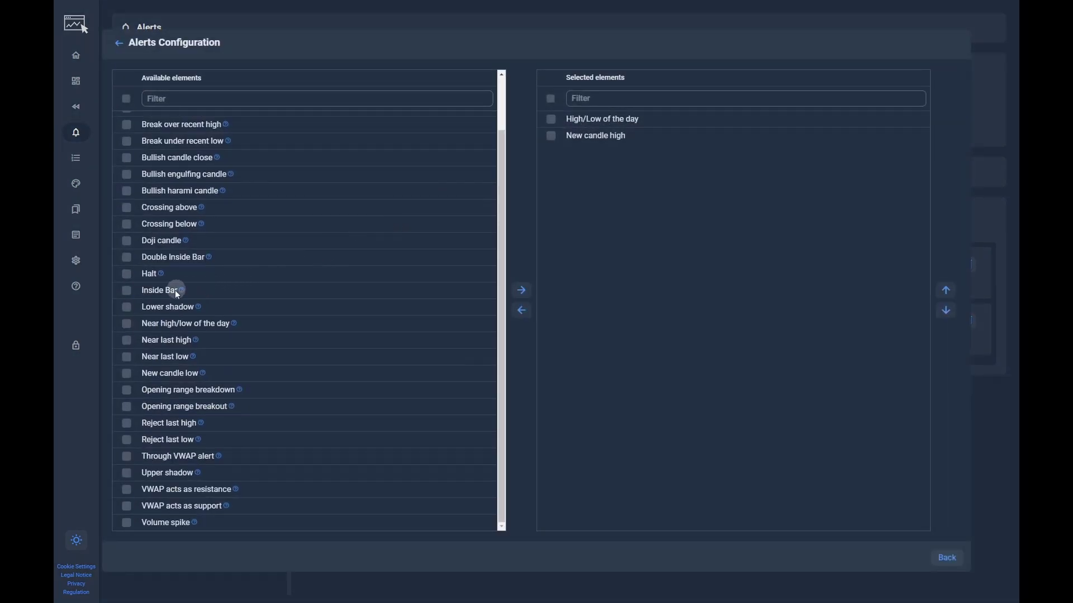
{"action": "double_click", "coordinate": [160, 295]}
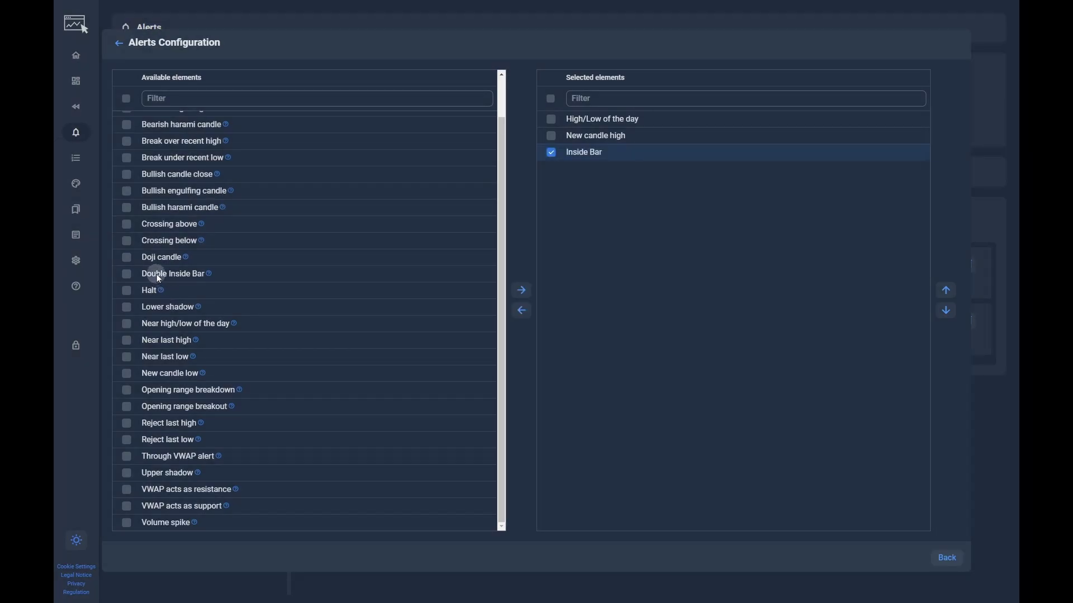
{"action": "left_click", "coordinate": [128, 274]}
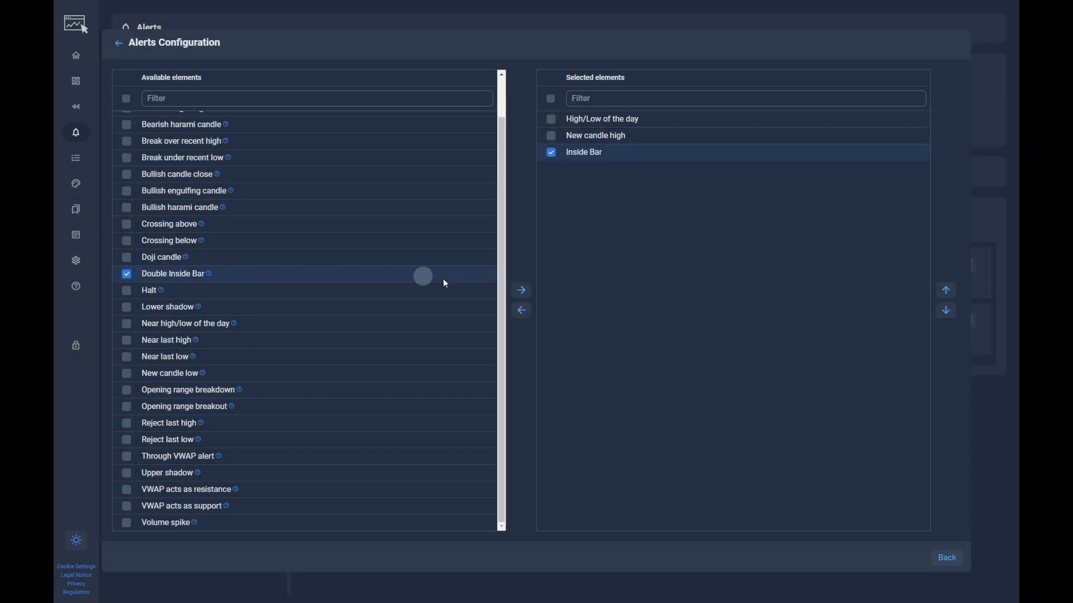
{"action": "left_click", "coordinate": [523, 290]}
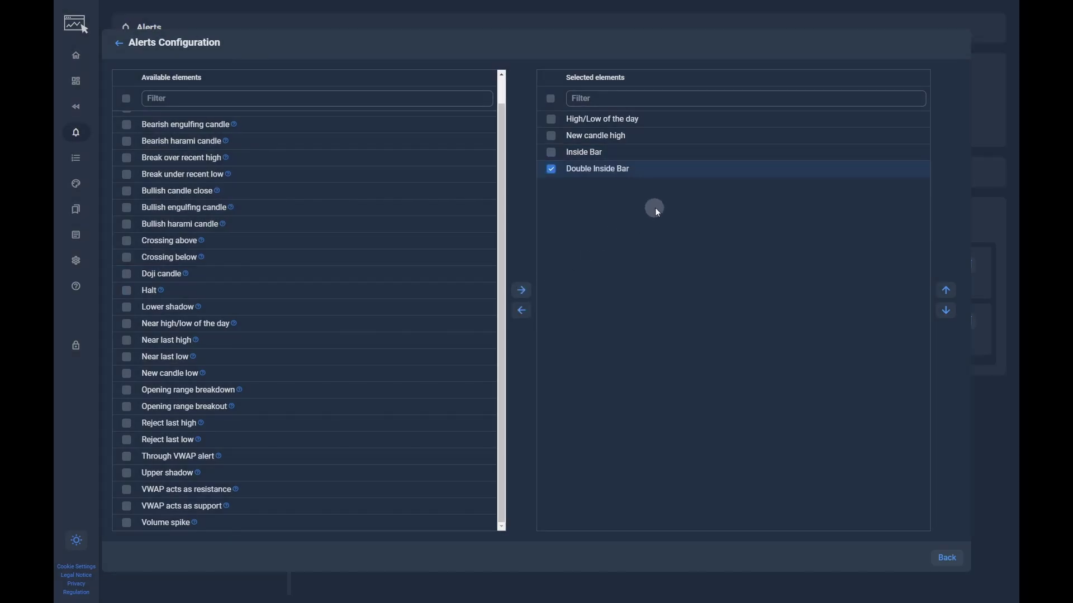
{"action": "left_click", "coordinate": [620, 125]}
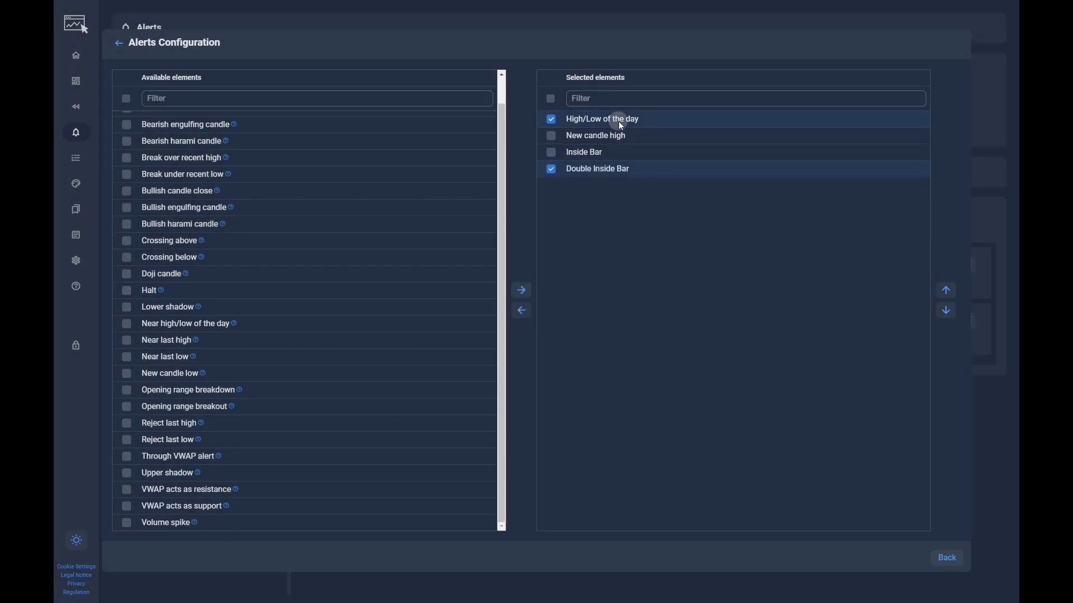
{"action": "left_click", "coordinate": [948, 556]}
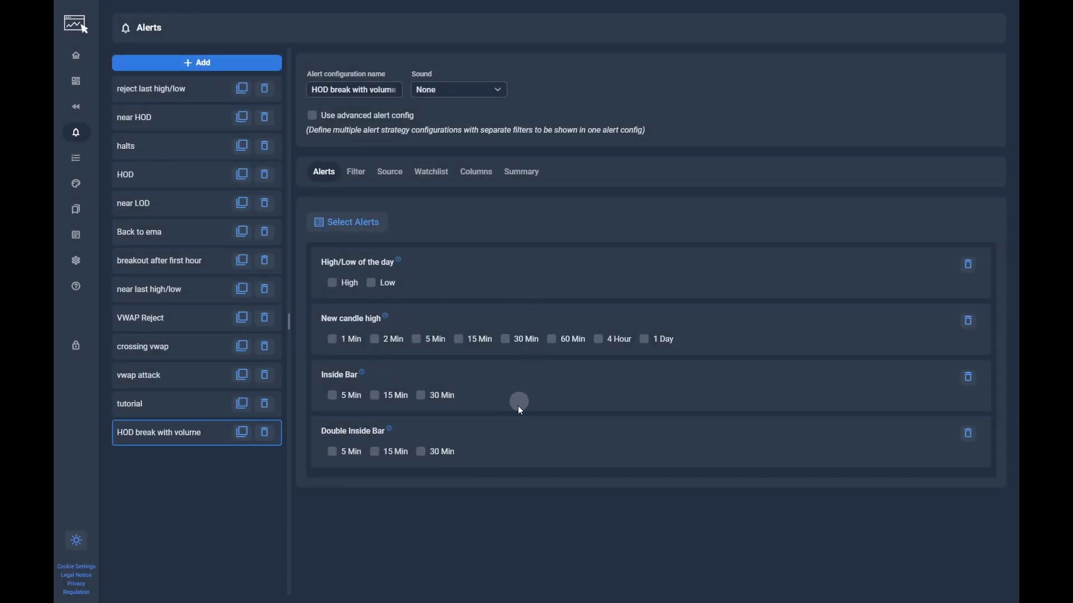
Tick High under High/Low of the day; delete New candle high, Inside Bar and Double Inside Bar
{"action": "left_click", "coordinate": [333, 283]}
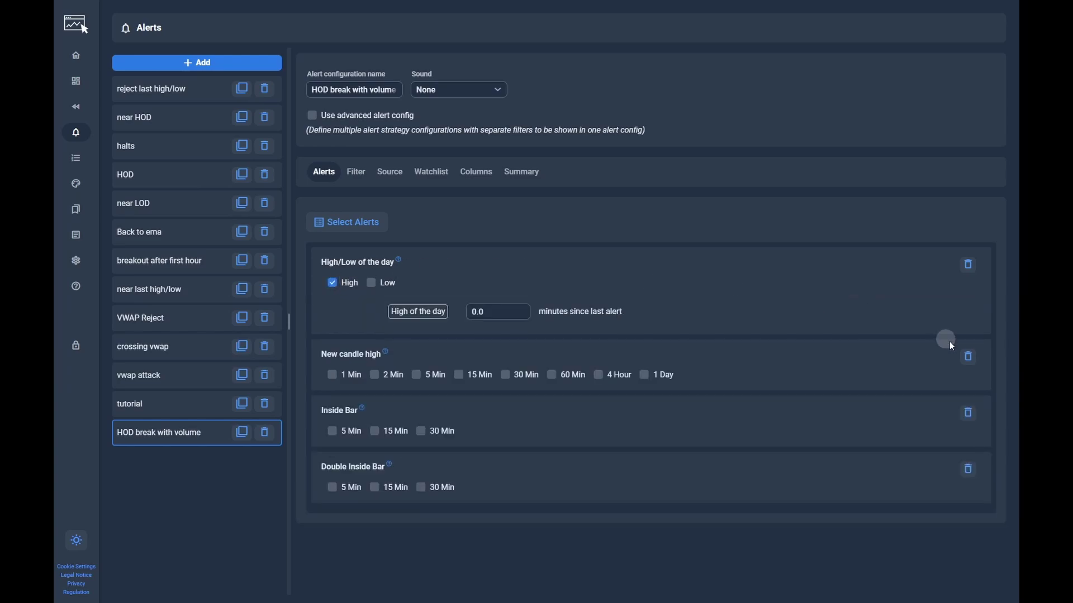
{"action": "left_click", "coordinate": [974, 361]}
{"action": "left_click", "coordinate": [971, 361]}
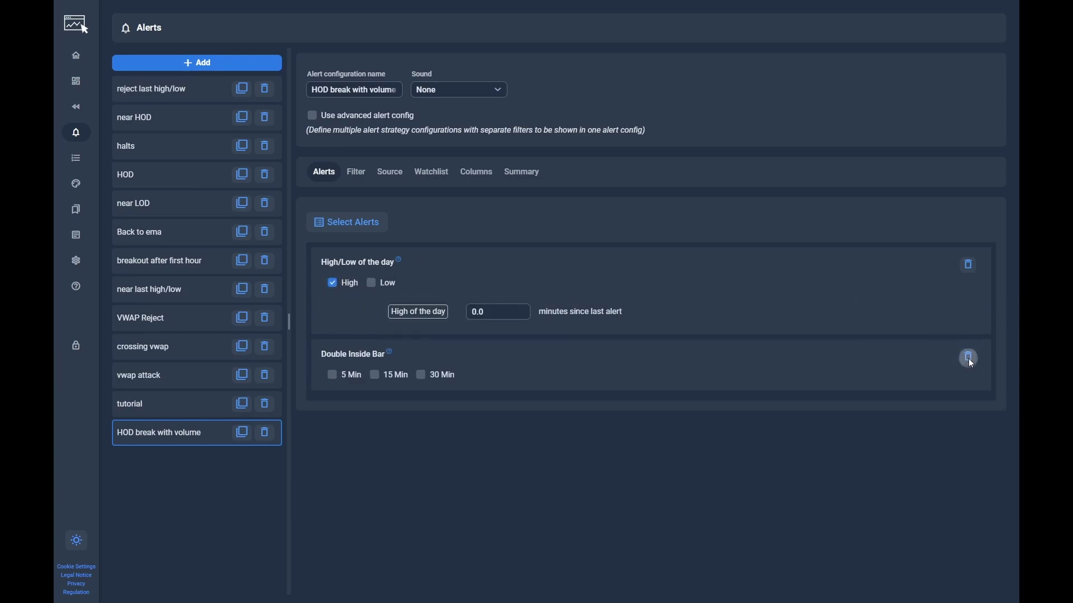
{"action": "left_click", "coordinate": [968, 358]}
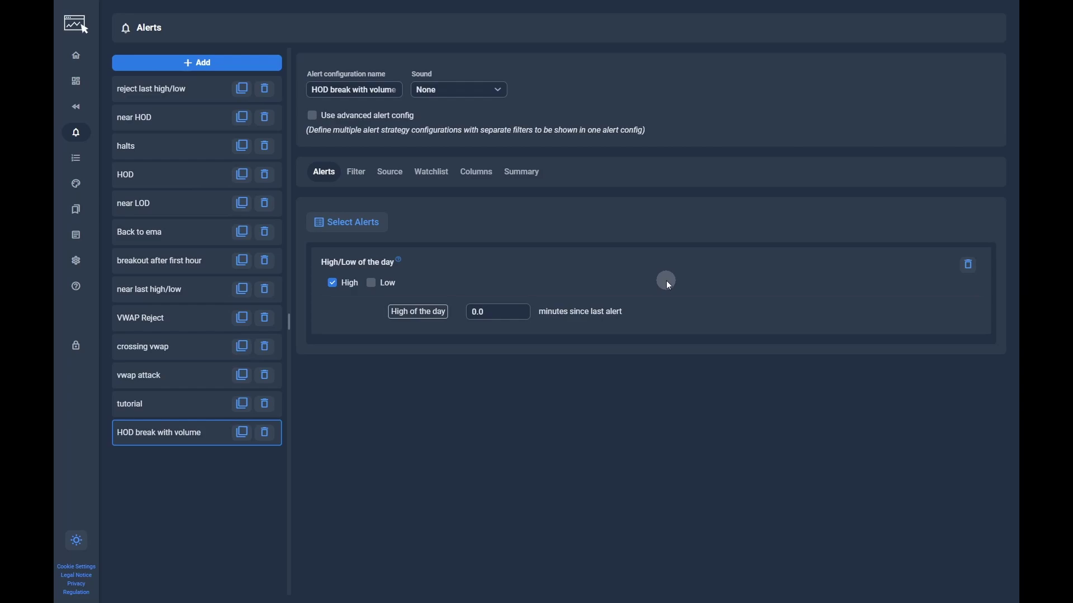
{"action": "left_click", "coordinate": [355, 174]}
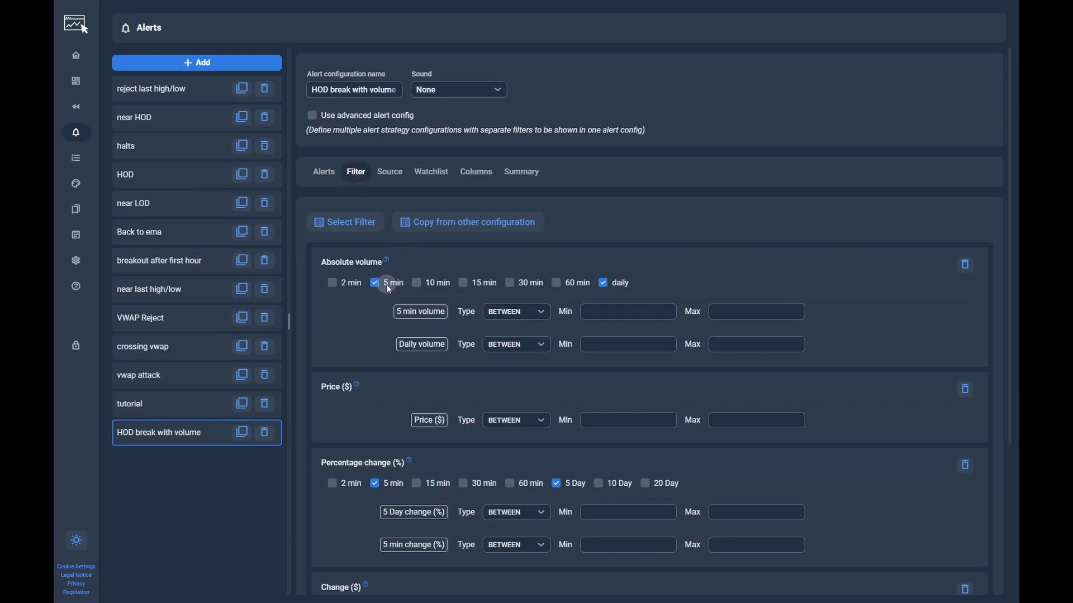
{"action": "left_click", "coordinate": [361, 227]}
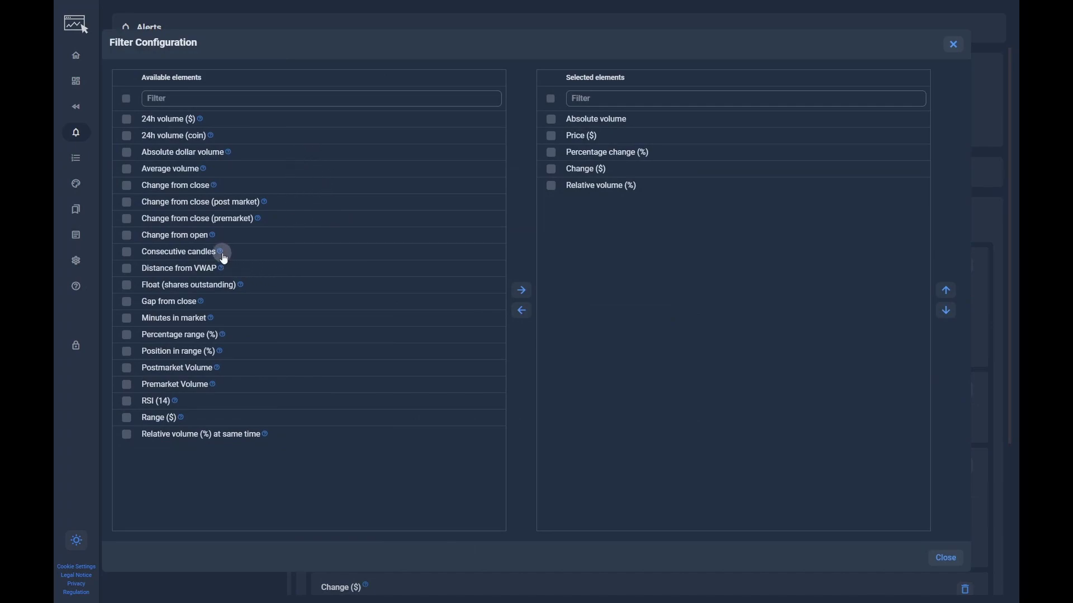
{"action": "mouse_move", "coordinate": [223, 253]}
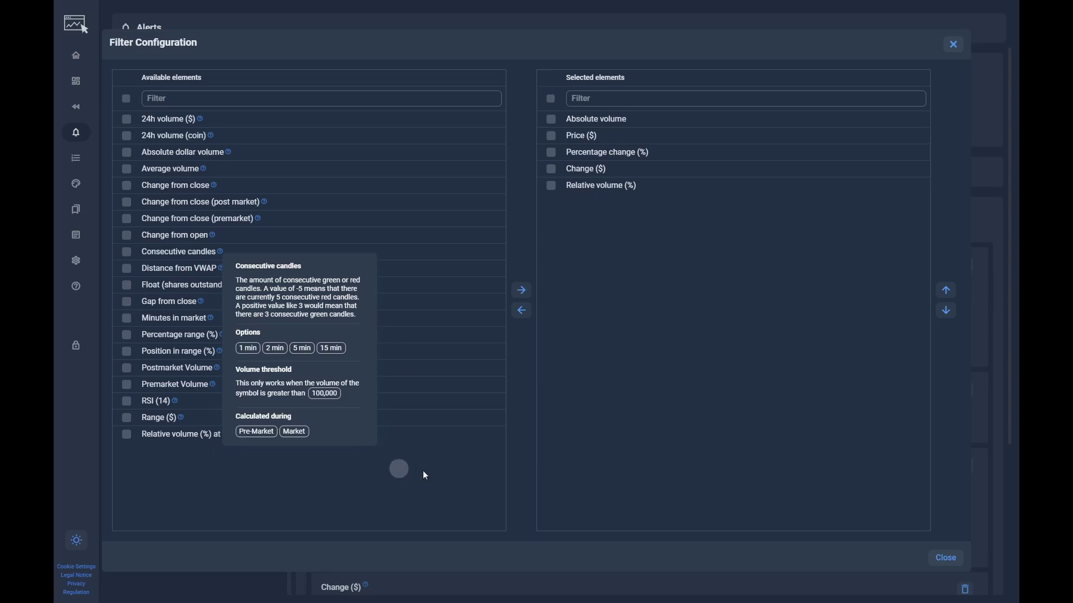
Close Filter Configuration and scroll through the Help Filter table of filter descriptions
{"action": "left_click", "coordinate": [944, 558]}
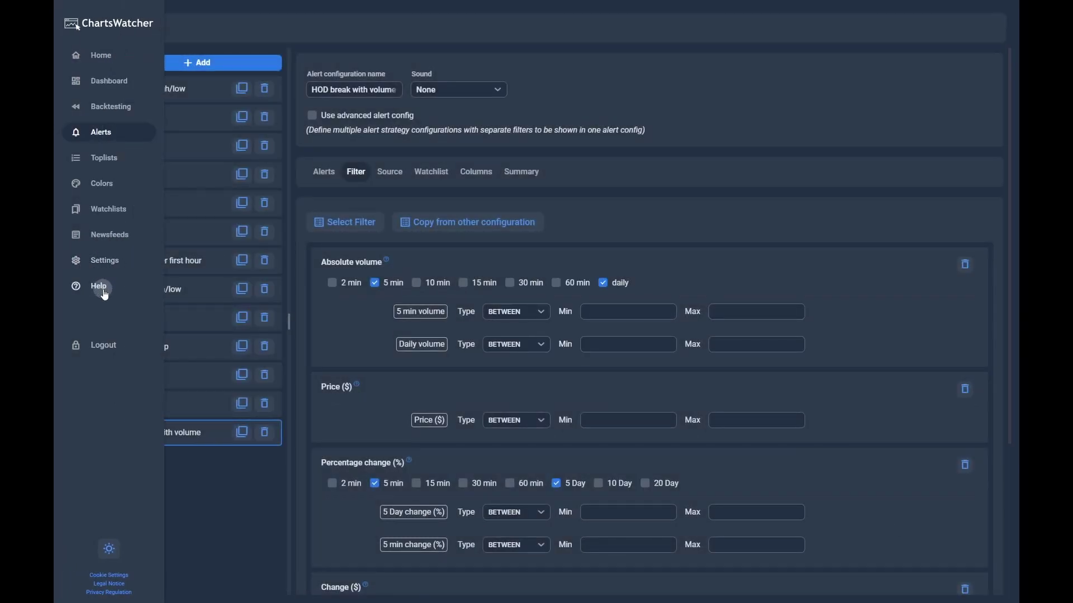
{"action": "left_click", "coordinate": [104, 291]}
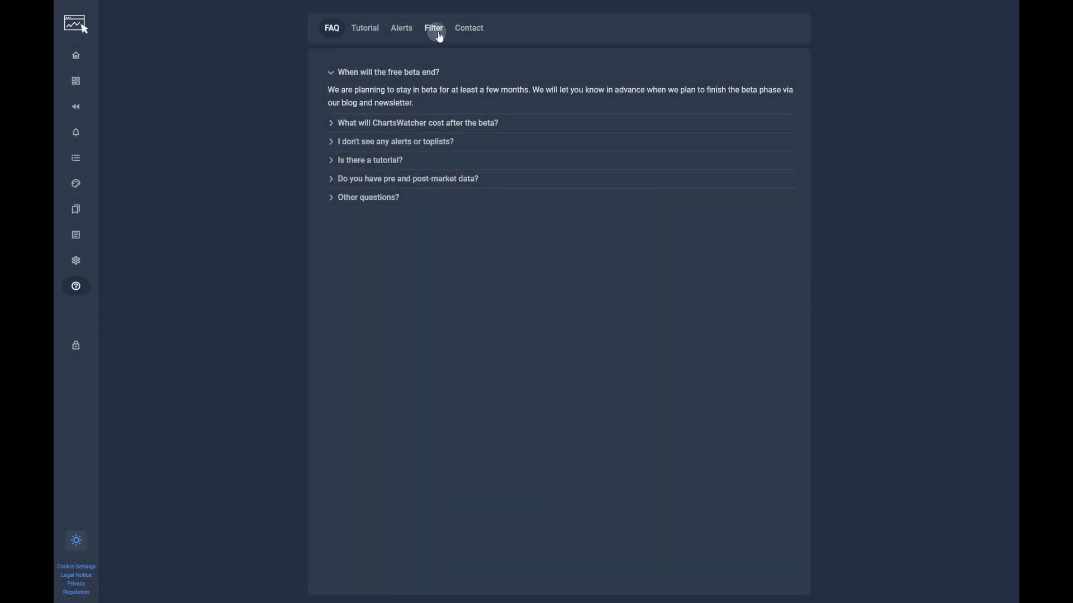
{"action": "left_click", "coordinate": [438, 32]}
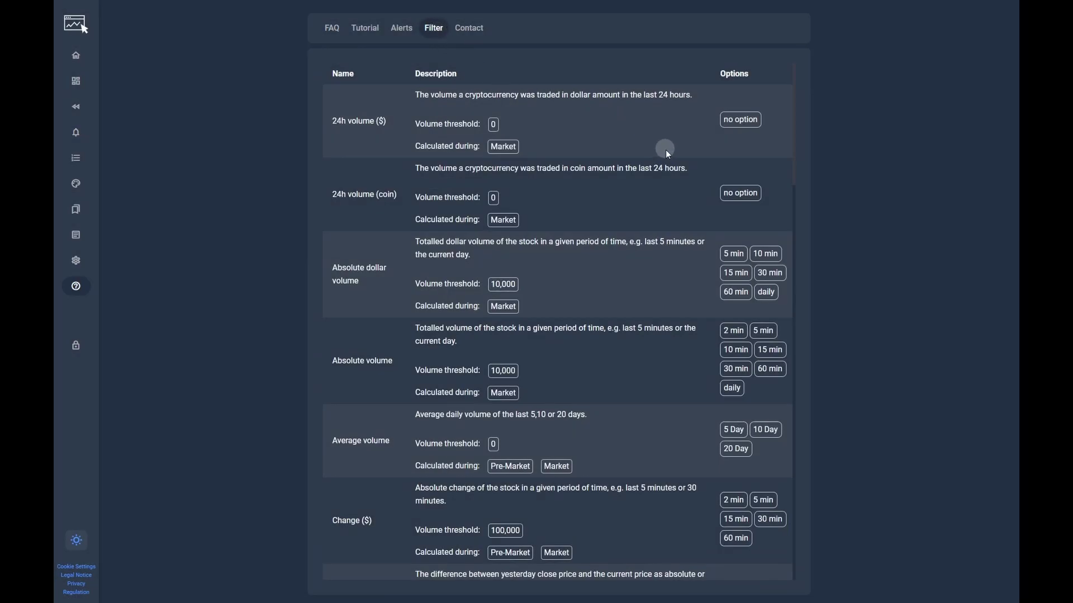
{"action": "scroll", "coordinate": [668, 156], "scroll_direction": "down", "scroll_amount": 9}
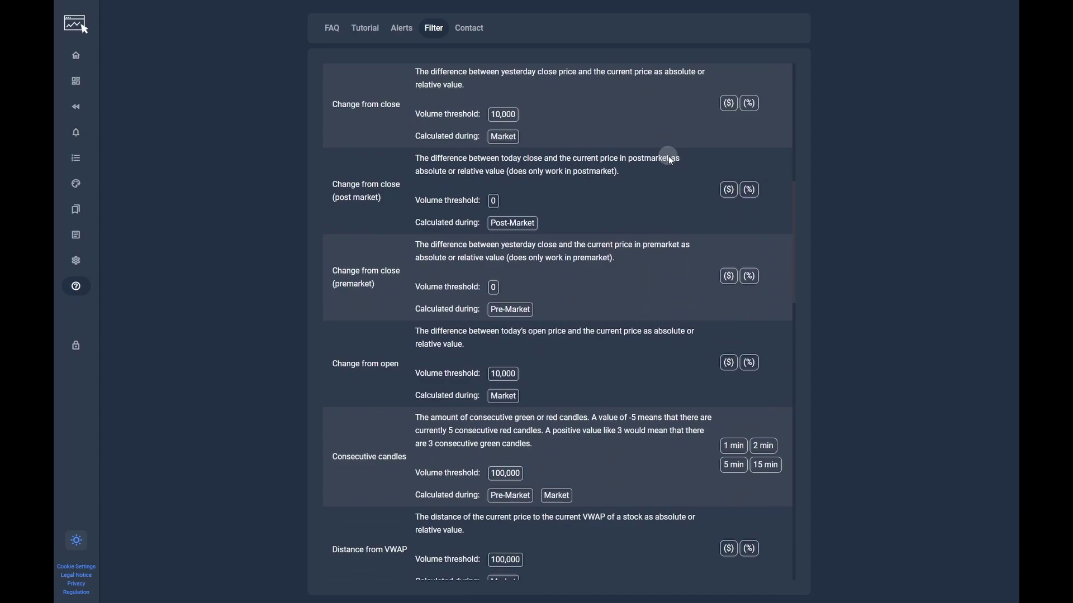
{"action": "scroll", "coordinate": [669, 156], "scroll_direction": "down", "scroll_amount": 11}
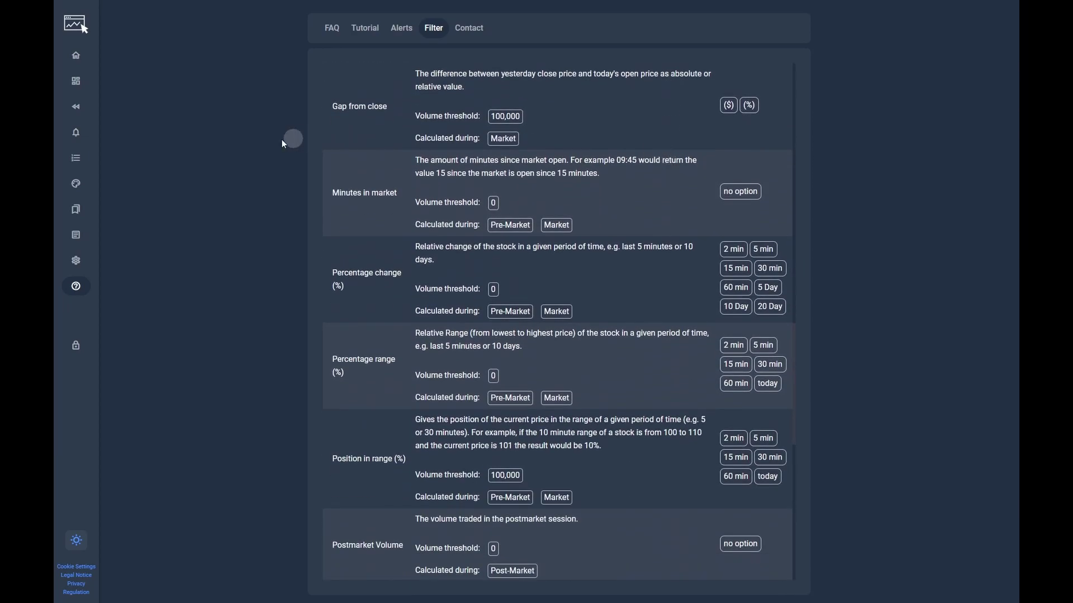
Uncheck the 5 min Absolute volume interval and set daily volume to OVER a minimum of 1000000
{"action": "left_click", "coordinate": [95, 133]}
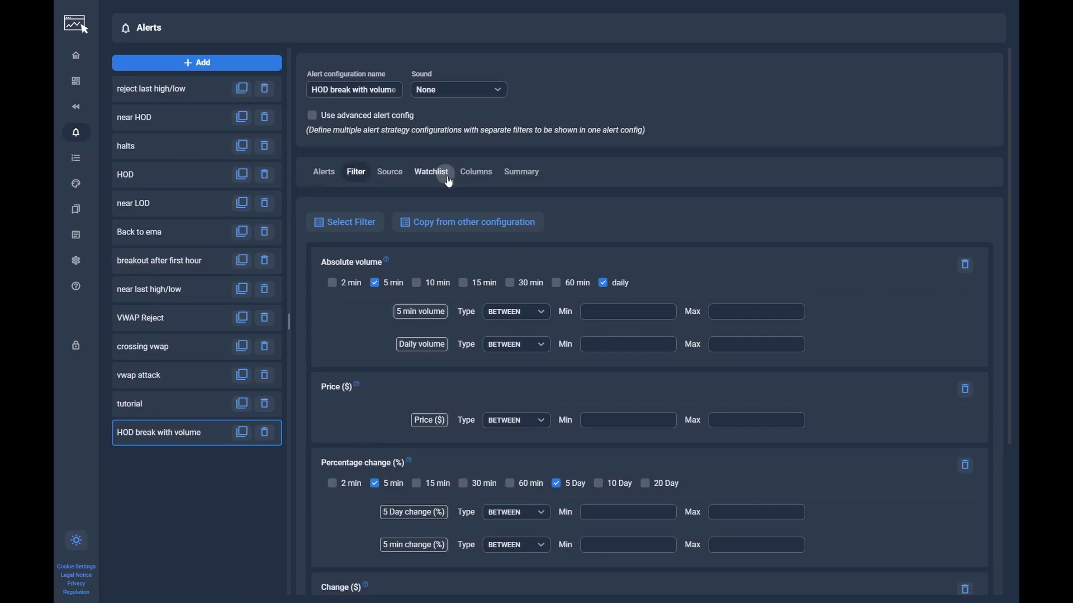
{"action": "left_click", "coordinate": [388, 284]}
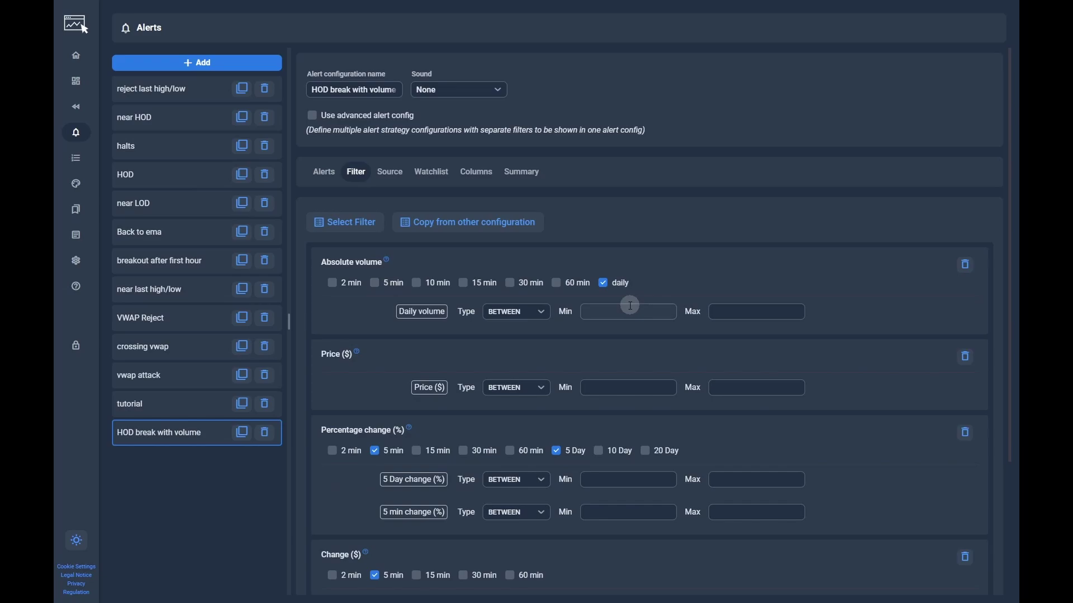
{"action": "left_click", "coordinate": [538, 311]}
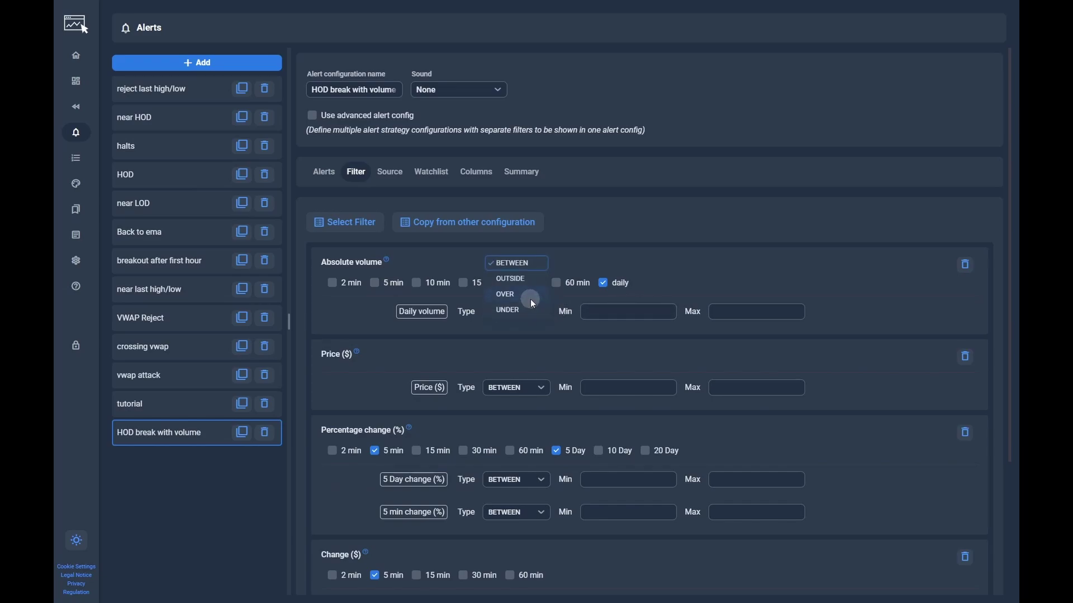
{"action": "left_click", "coordinate": [531, 299]}
{"action": "left_click", "coordinate": [619, 311]}
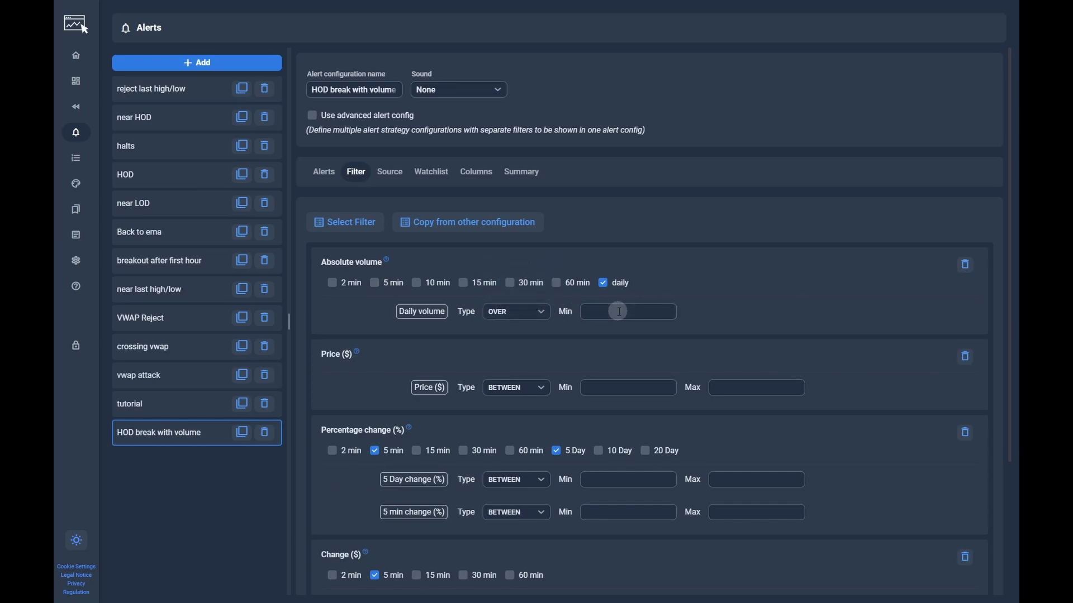
{"action": "type", "text": "1000000"}
{"action": "left_click", "coordinate": [518, 314]}
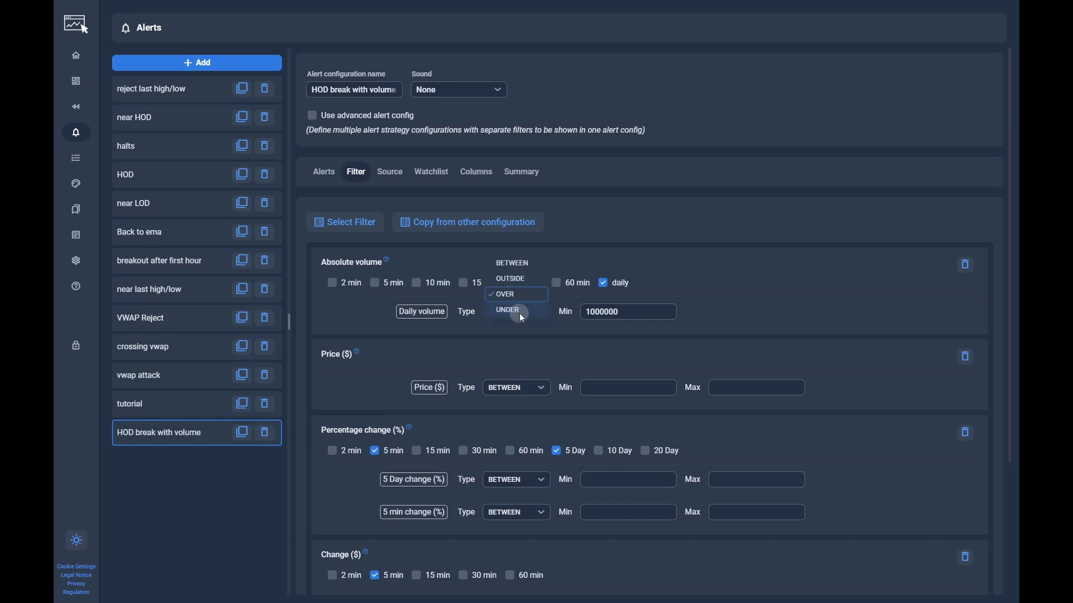
{"action": "left_click", "coordinate": [524, 265]}
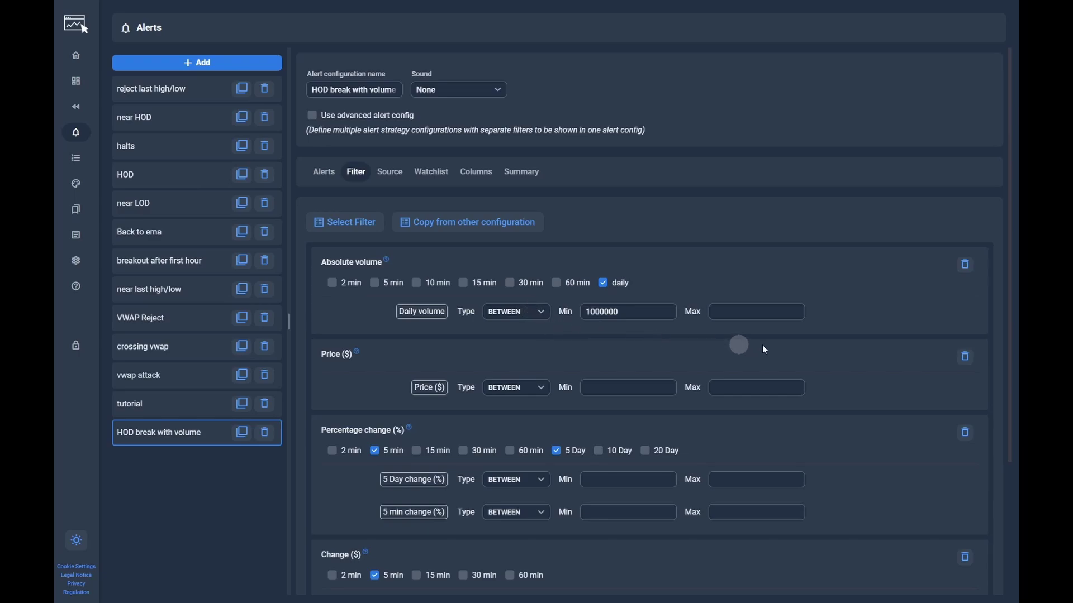
{"action": "left_click", "coordinate": [518, 311]}
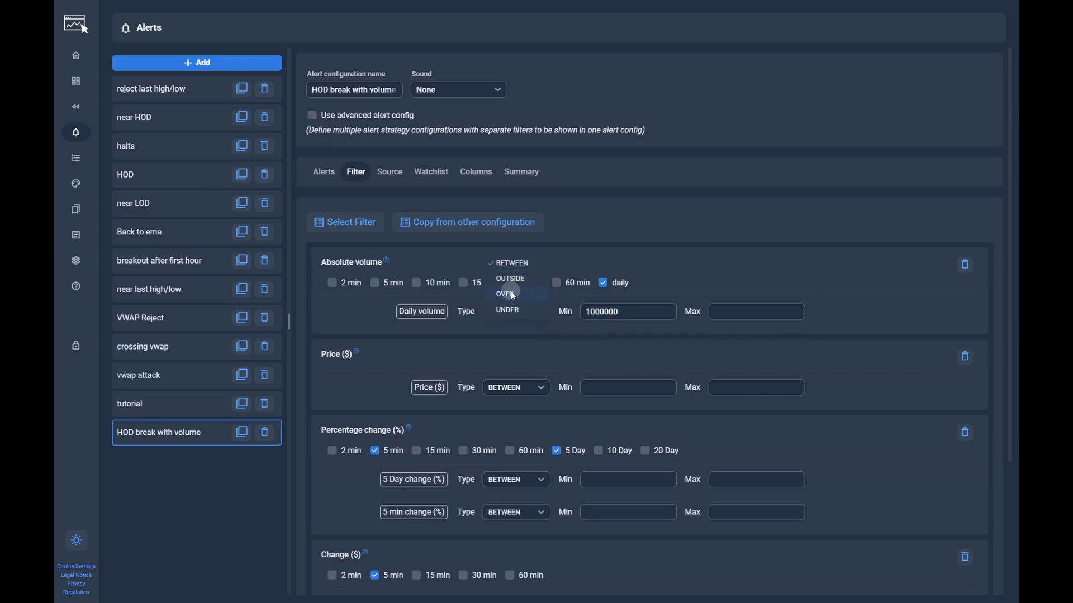
{"action": "left_click", "coordinate": [508, 294]}
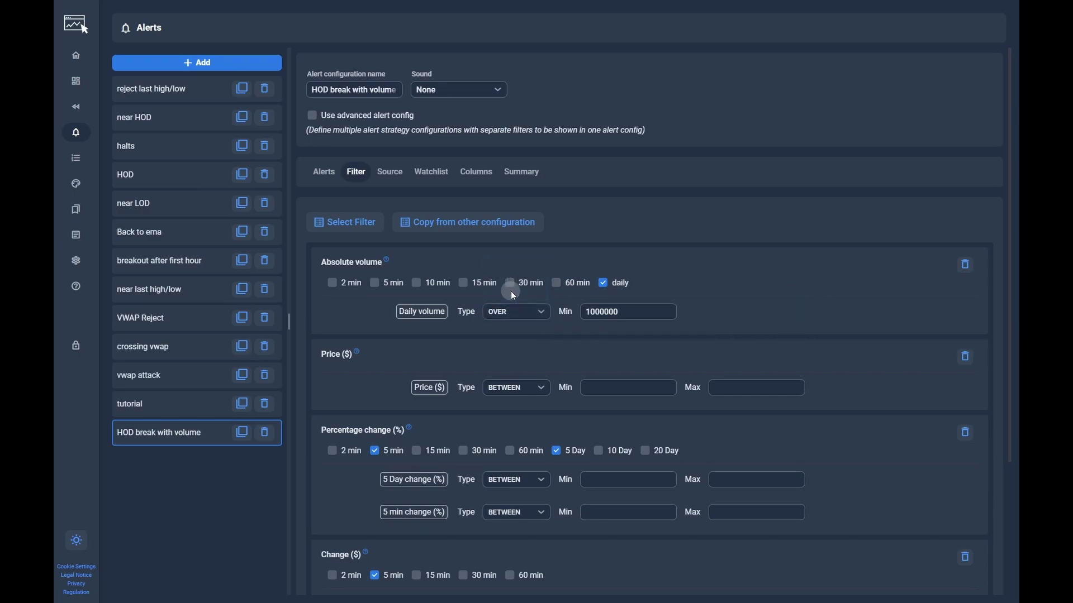
Delete the Price ($) filter and uncheck the 5 Day Percentage change interval
{"action": "scroll", "coordinate": [928, 322], "scroll_direction": "down", "scroll_amount": 1}
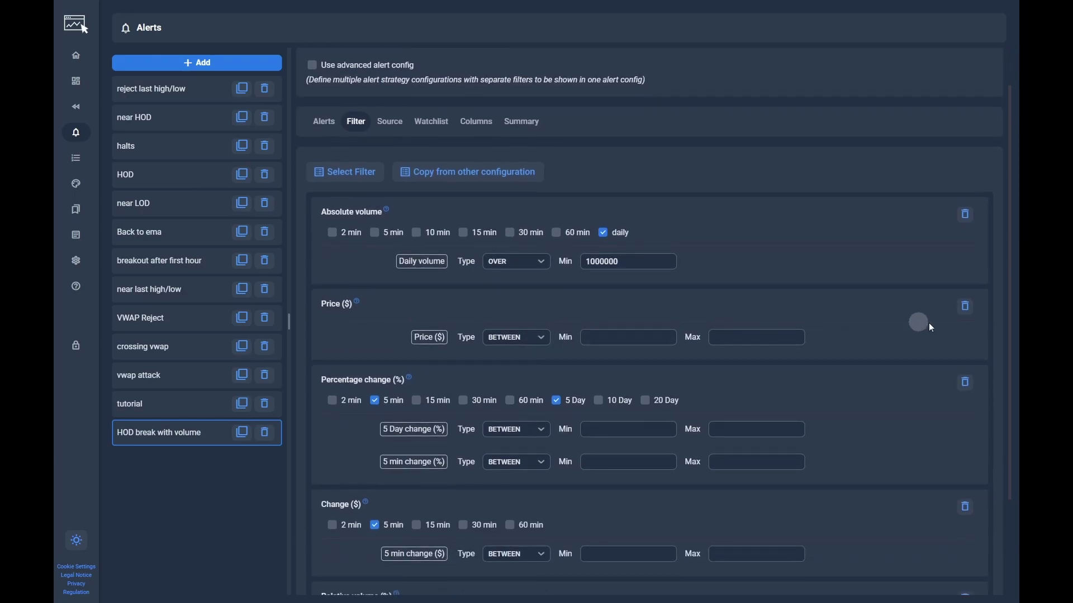
{"action": "left_click", "coordinate": [967, 307]}
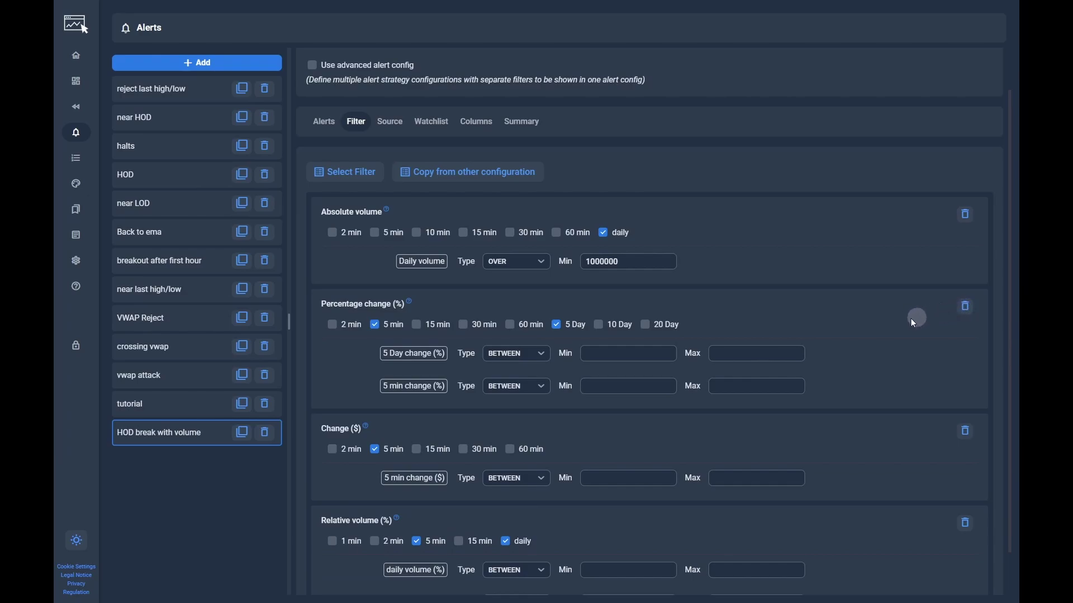
{"action": "left_click", "coordinate": [564, 324]}
Set the 5 min Percentage change to OVER a minimum of 0.5
{"action": "left_click", "coordinate": [631, 353]}
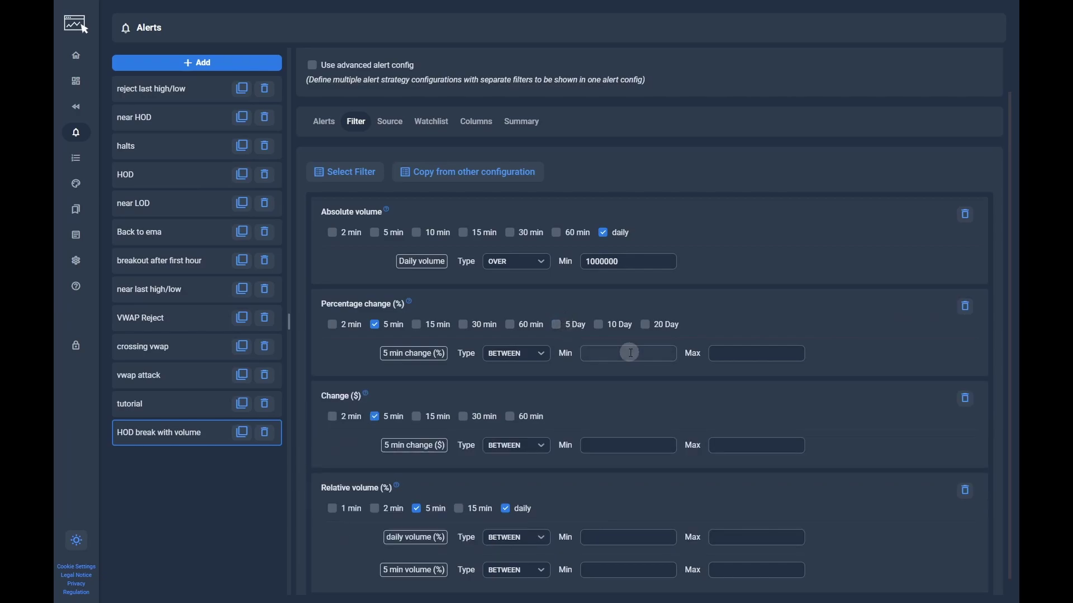
{"action": "left_click", "coordinate": [546, 355]}
{"action": "left_click", "coordinate": [532, 347]}
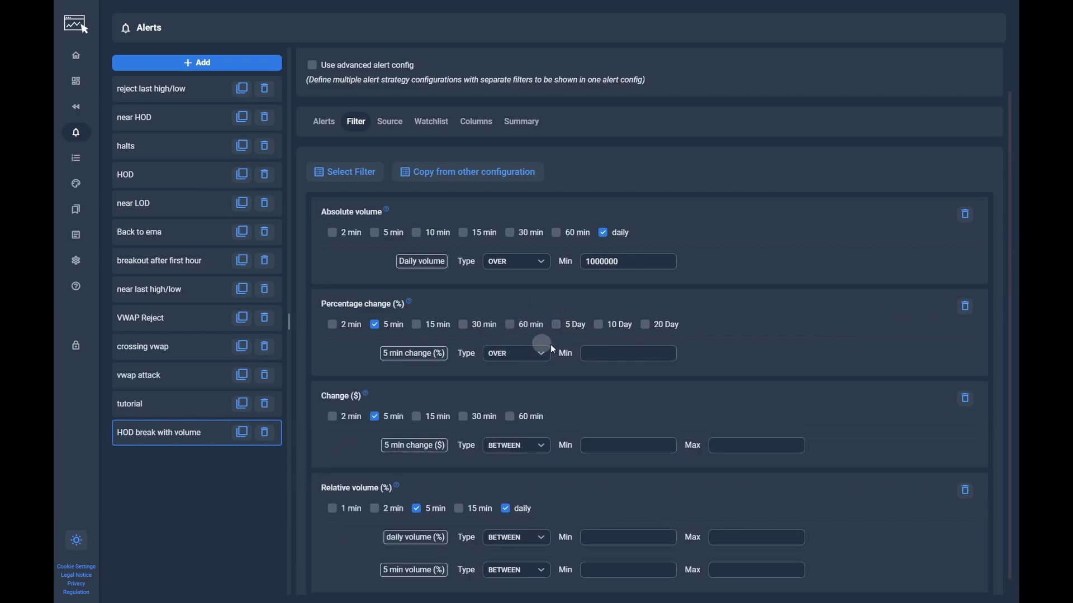
{"action": "left_click", "coordinate": [636, 355]}
{"action": "type", "text": "0.5"}
{"action": "scroll", "coordinate": [806, 334], "scroll_direction": "down", "scroll_amount": 1}
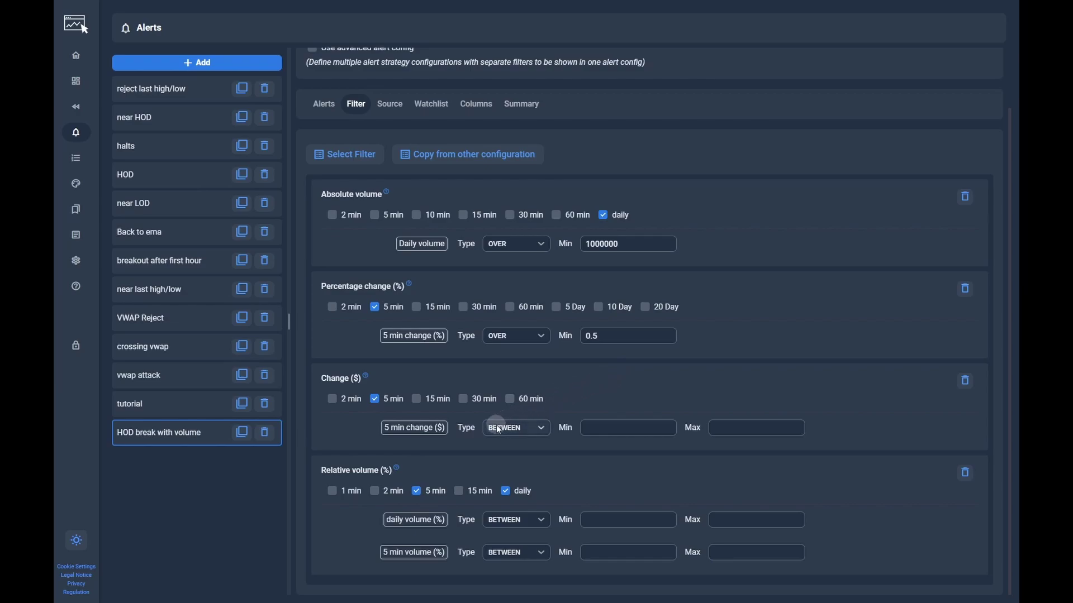
Set the 5 min Change ($) filter to OVER a minimum of 0.2
{"action": "left_click", "coordinate": [520, 431]}
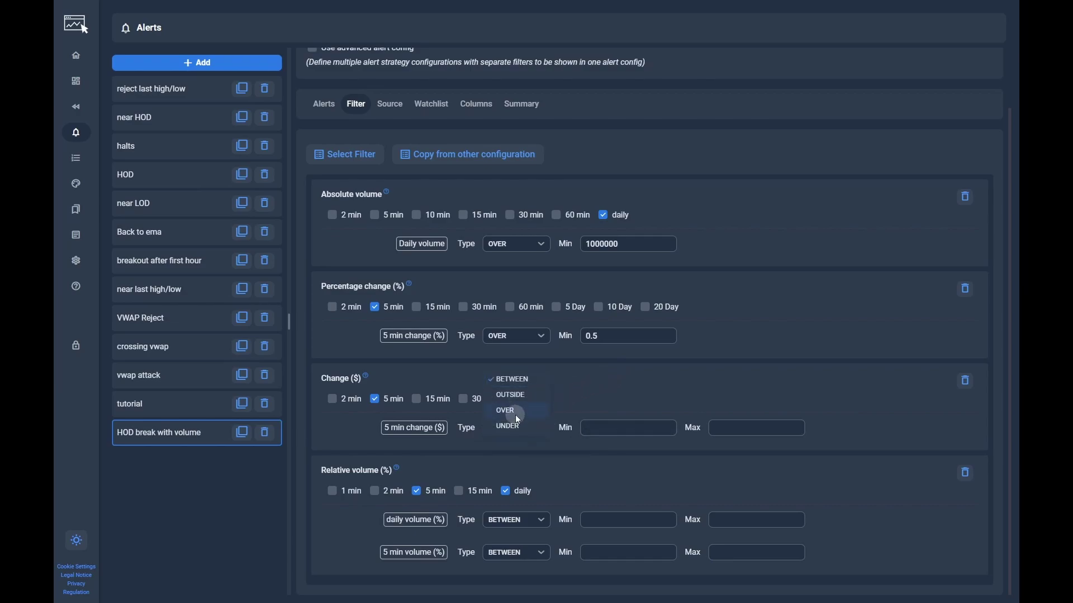
{"action": "left_click", "coordinate": [515, 415]}
{"action": "left_click", "coordinate": [625, 431]}
{"action": "type", "text": "0.2"}
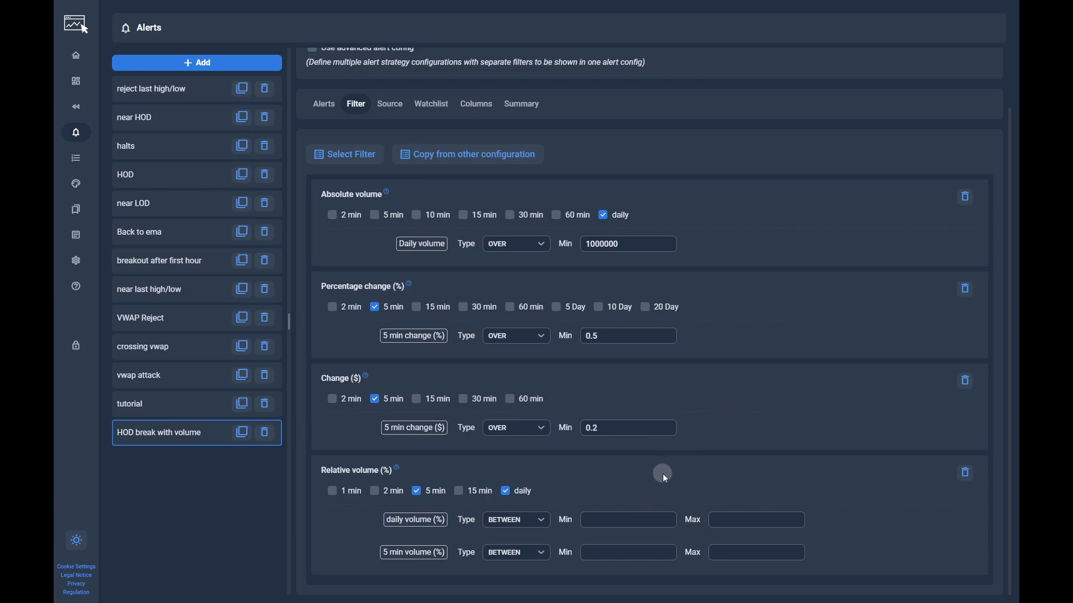
Switch Relative volume from daily to 1 min, OVER a minimum of 200, then view the Source tab
{"action": "left_click", "coordinate": [521, 492]}
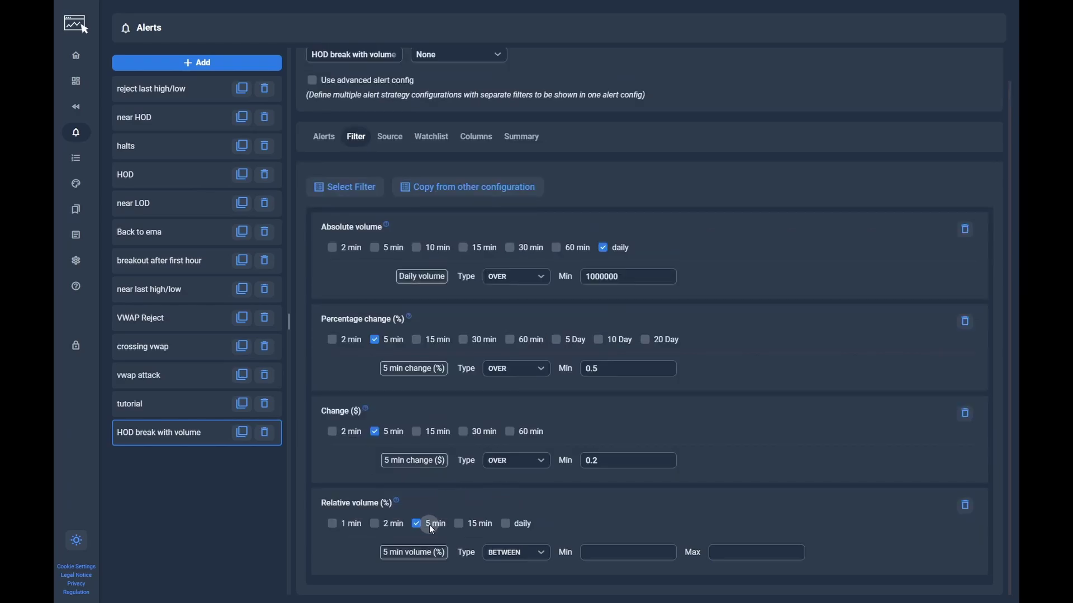
{"action": "left_click", "coordinate": [360, 557]}
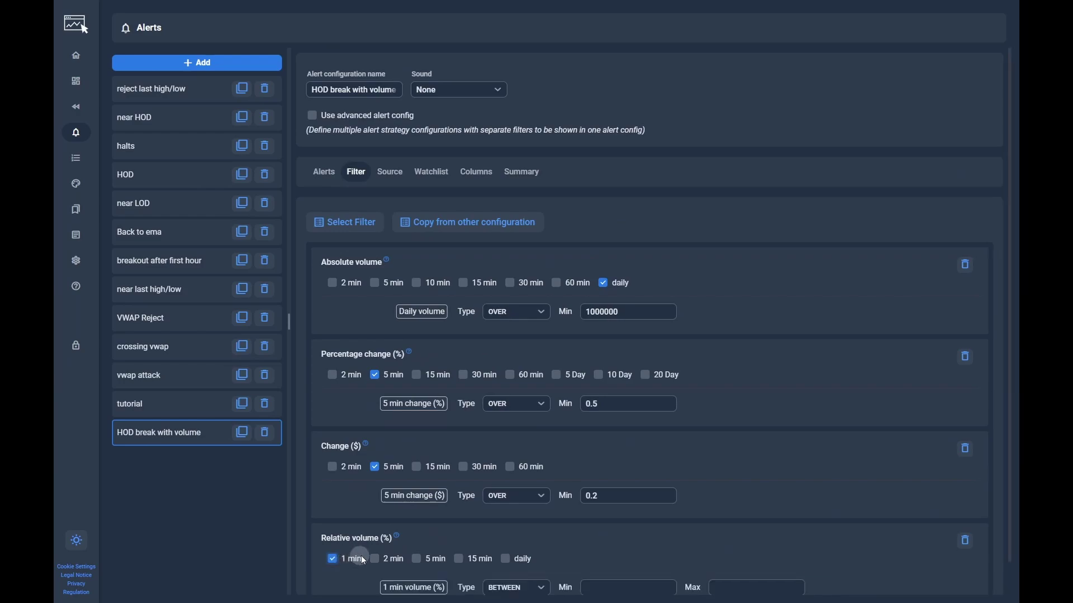
{"action": "scroll", "coordinate": [384, 547], "scroll_direction": "down", "scroll_amount": 2}
{"action": "left_click", "coordinate": [535, 553]}
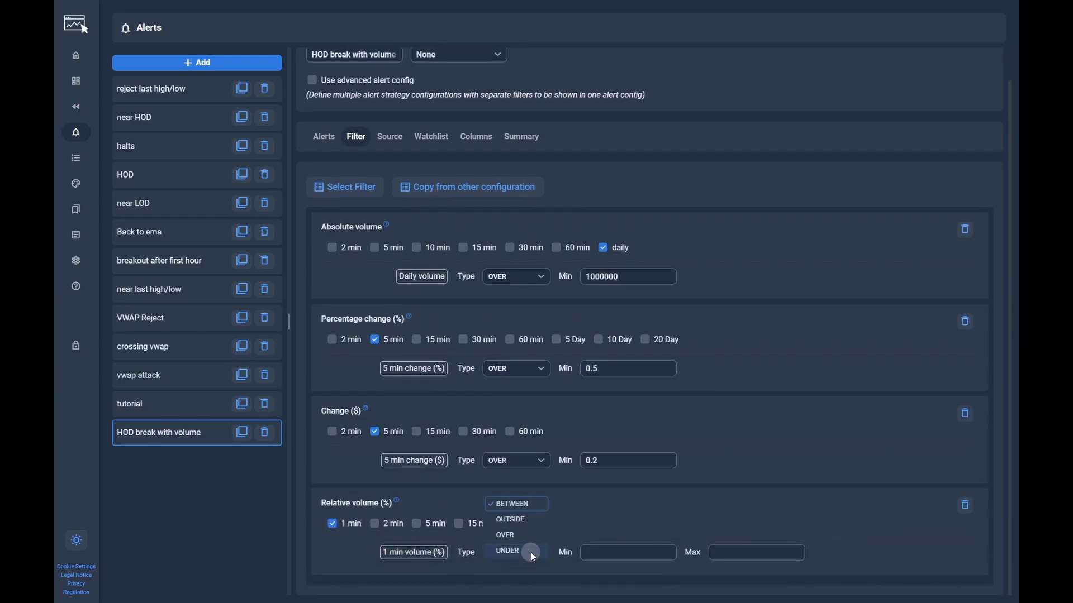
{"action": "left_click", "coordinate": [524, 534]}
{"action": "left_click", "coordinate": [626, 549]}
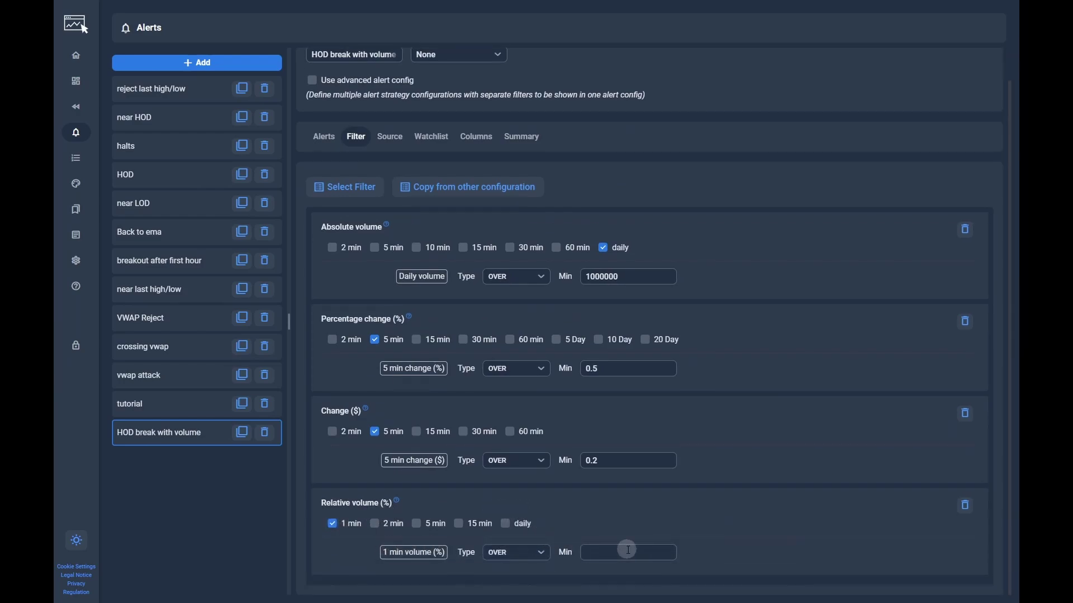
{"action": "type", "text": "200"}
{"action": "scroll", "coordinate": [655, 470], "scroll_direction": "up", "scroll_amount": 2}
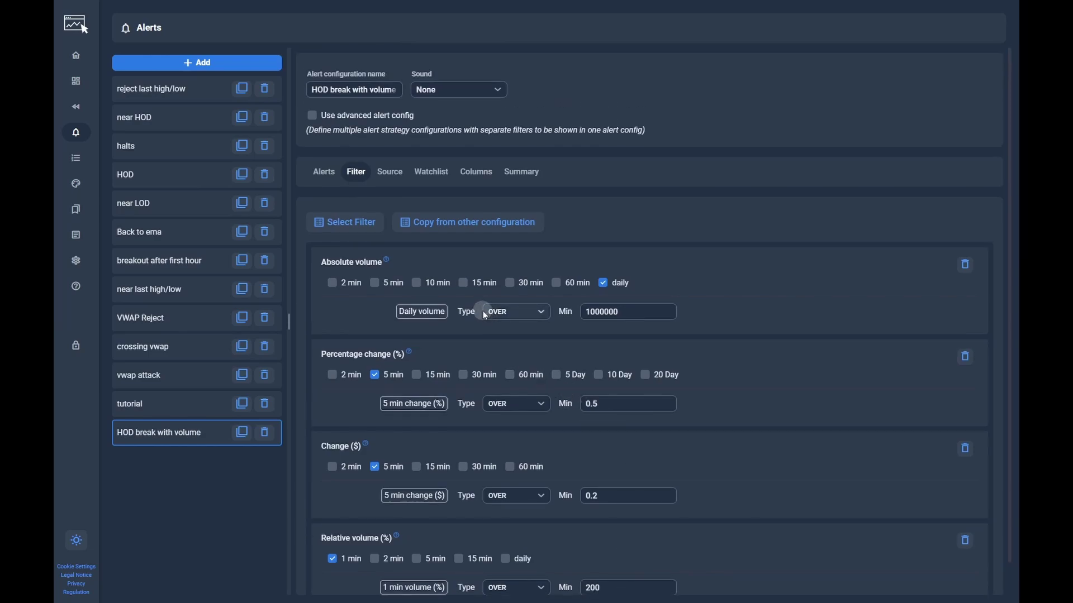
{"action": "left_click", "coordinate": [389, 174]}
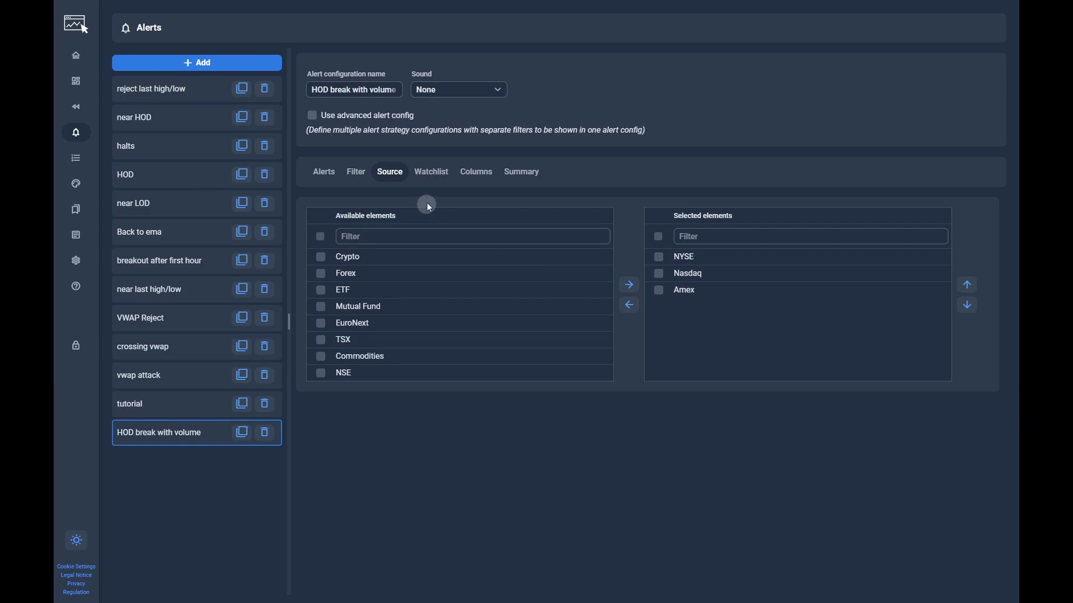
Check the Watchlist tab, then view the alert's Columns list (Symbol, Name, Daily volume, etc.)
{"action": "left_click", "coordinate": [432, 172]}
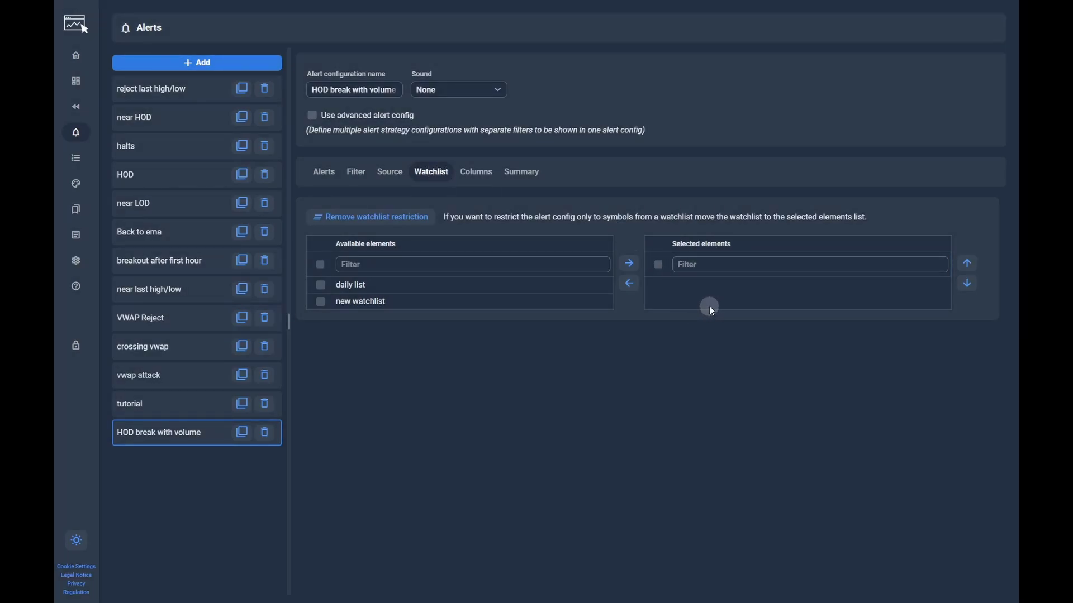
{"action": "left_click", "coordinate": [474, 178]}
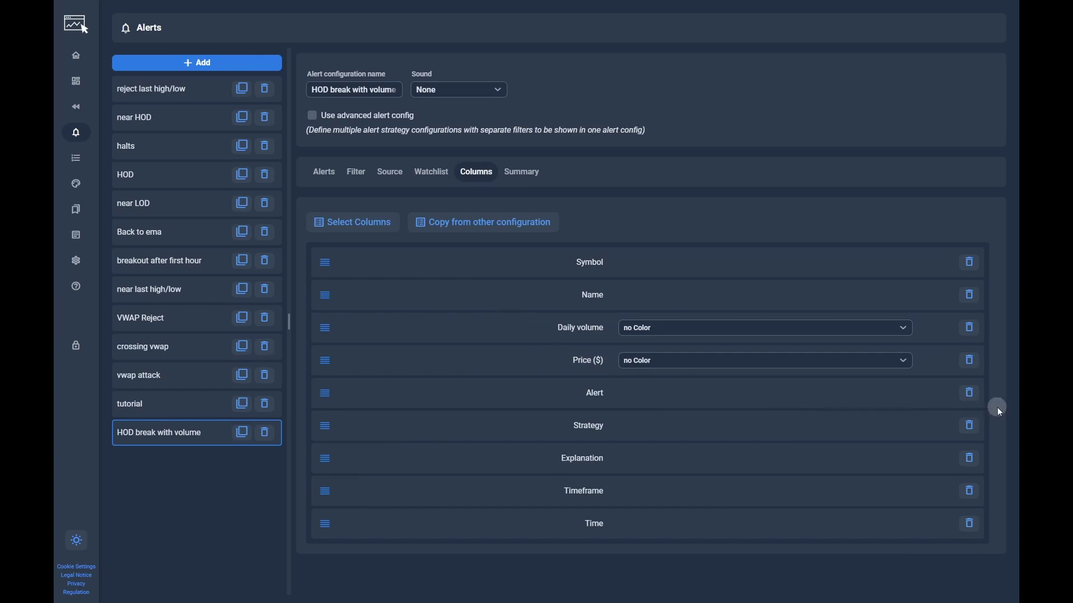
Delete the Alert, Strategy, Explanation and Timeframe columns
{"action": "left_click", "coordinate": [971, 394]}
{"action": "left_click", "coordinate": [971, 393]}
{"action": "left_click", "coordinate": [969, 393]}
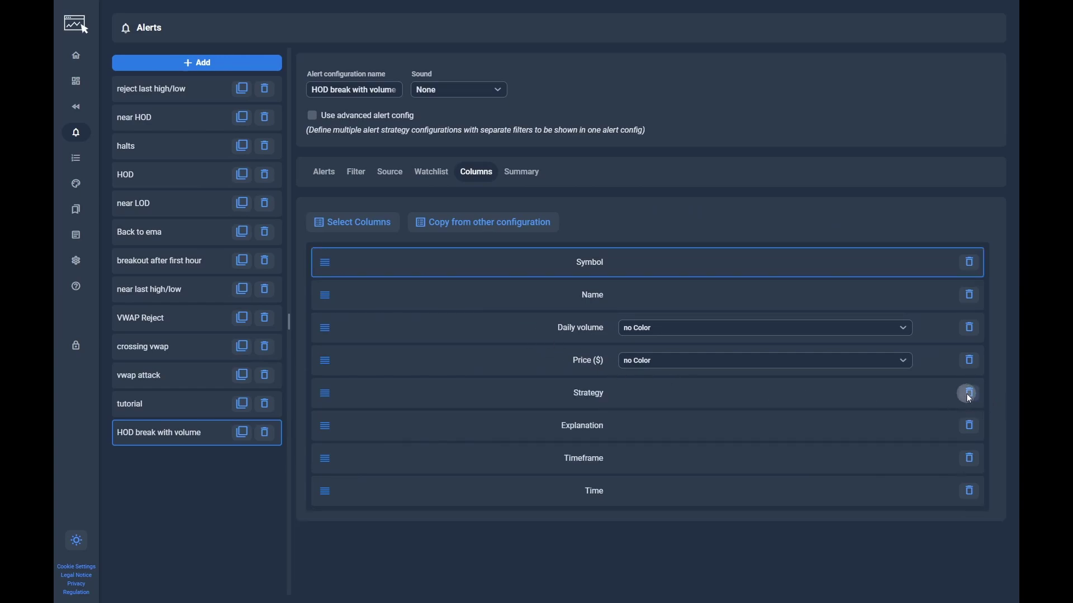
{"action": "left_click", "coordinate": [971, 394]}
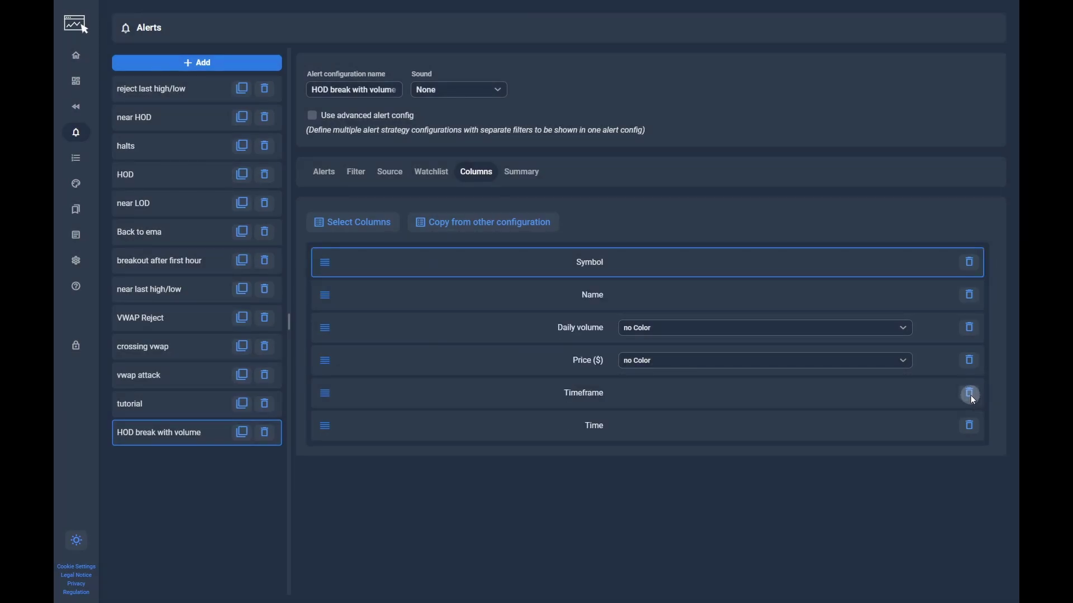
{"action": "left_click", "coordinate": [971, 395]}
Add the Relative volume (%) at same time and 5 min volume (%) columns
{"action": "left_click", "coordinate": [334, 222]}
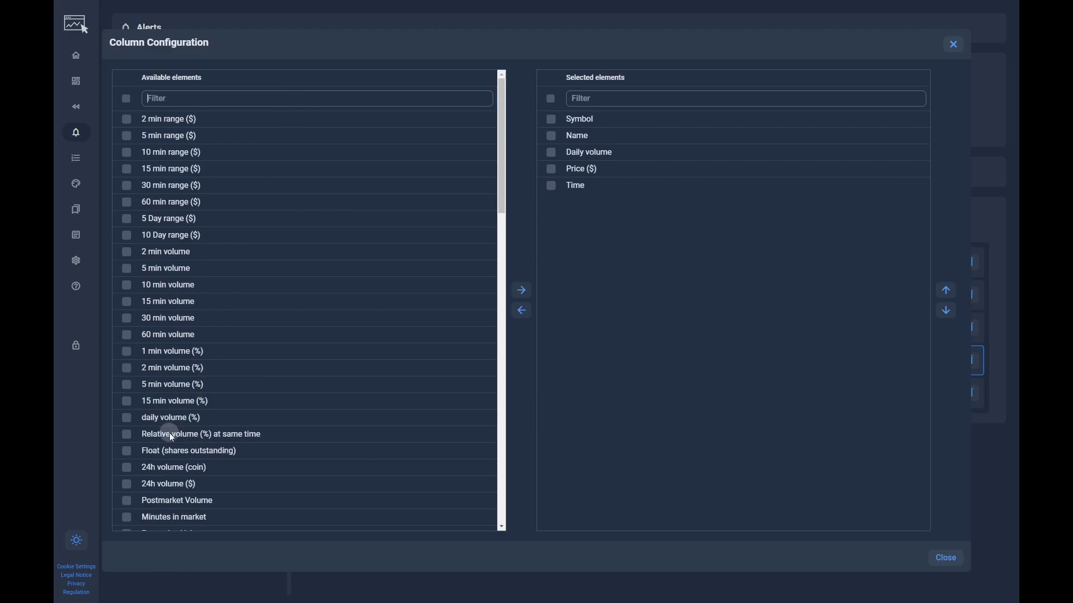
{"action": "type", "text": "rela"}
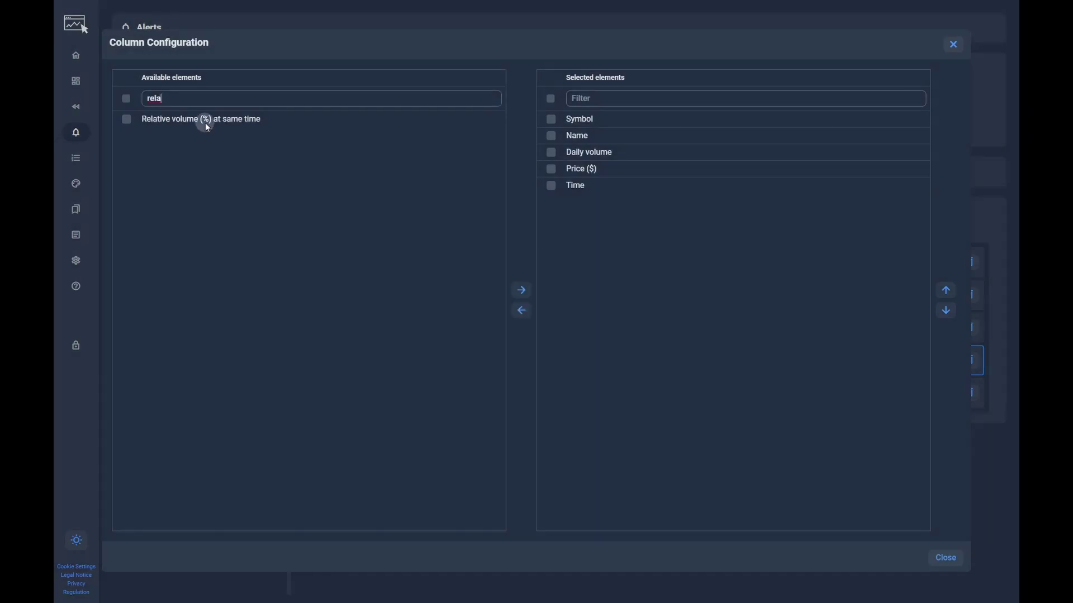
{"action": "double_click", "coordinate": [206, 119]}
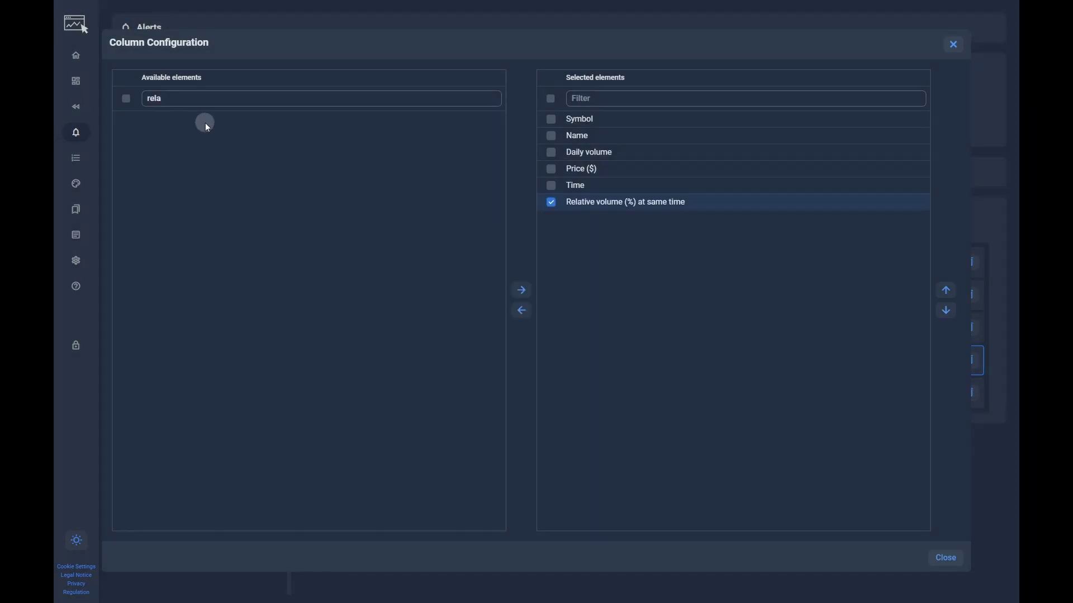
{"action": "double_click", "coordinate": [182, 100]}
{"action": "type", "text": "5 min"}
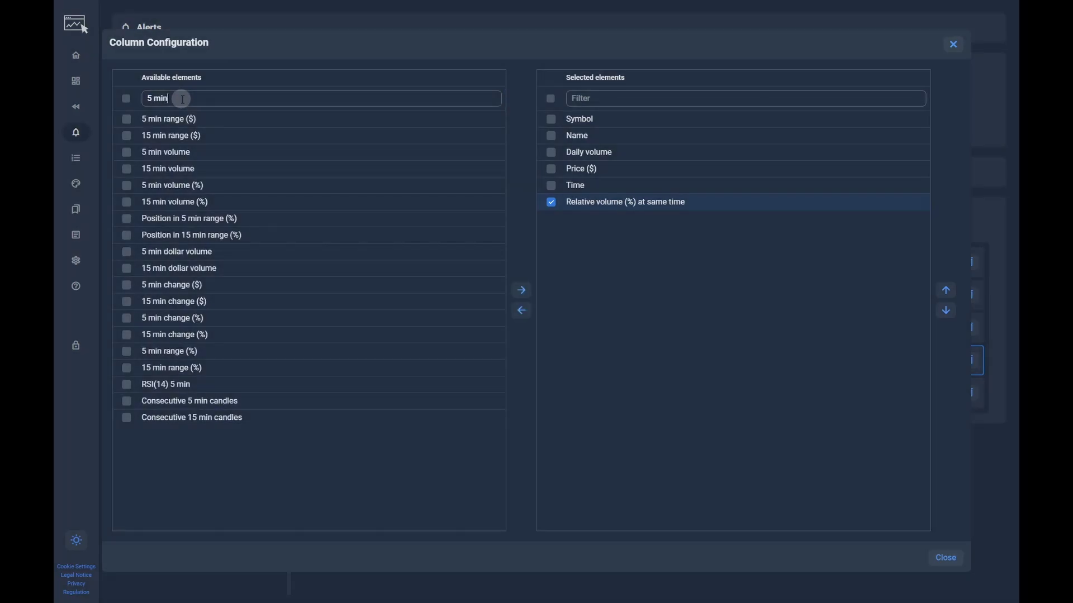
{"action": "double_click", "coordinate": [182, 185]}
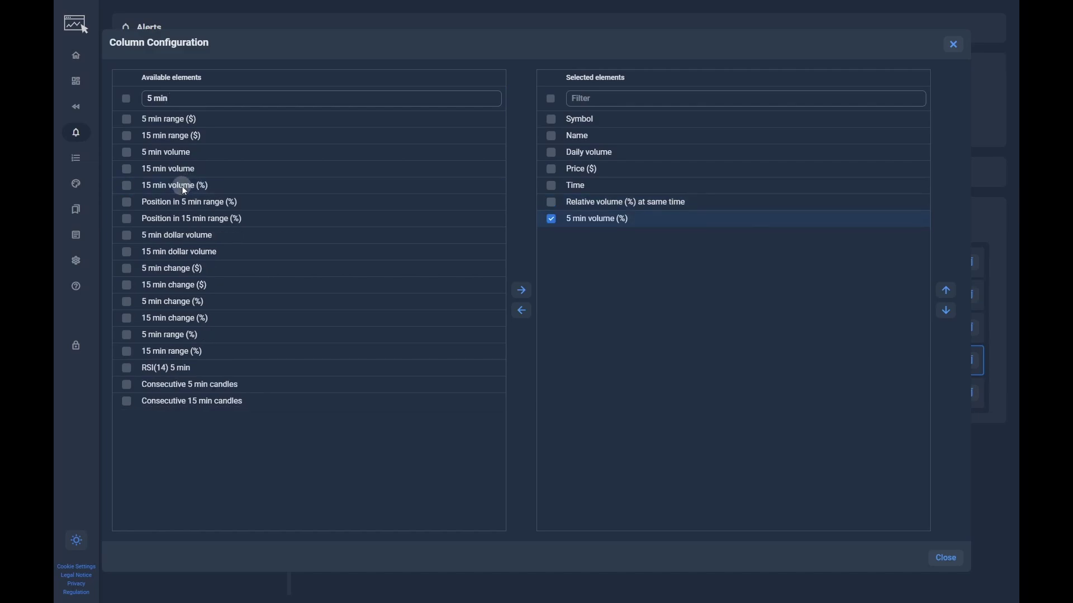
Colour the relative-volume and 5 min volume columns by relative values, then view the Strategy Summary
{"action": "left_click", "coordinate": [948, 559]}
{"action": "left_click", "coordinate": [715, 427]}
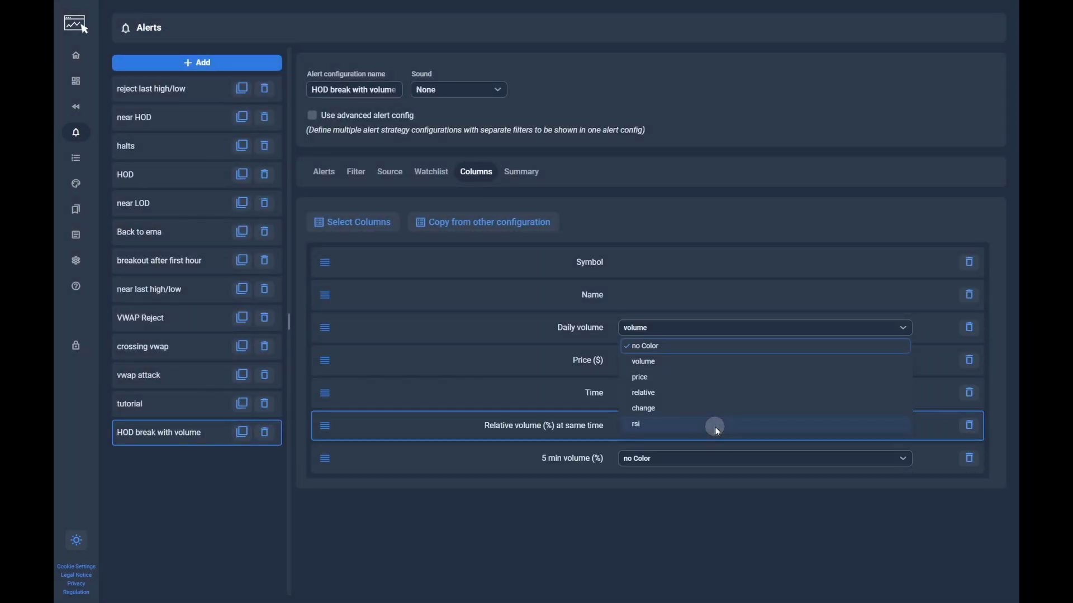
{"action": "left_click", "coordinate": [700, 397]}
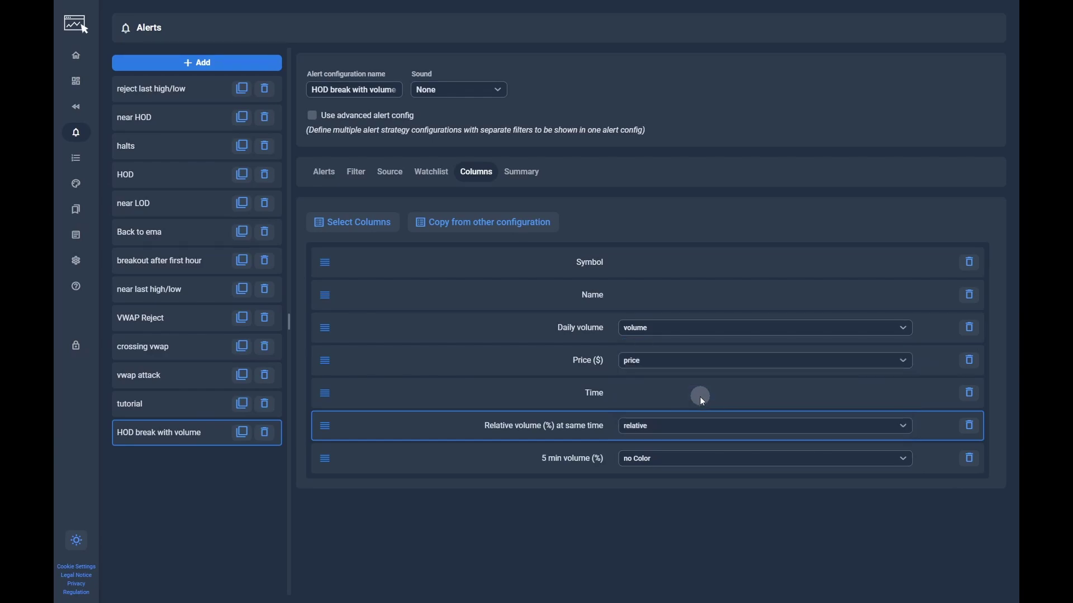
{"action": "left_click", "coordinate": [662, 456]}
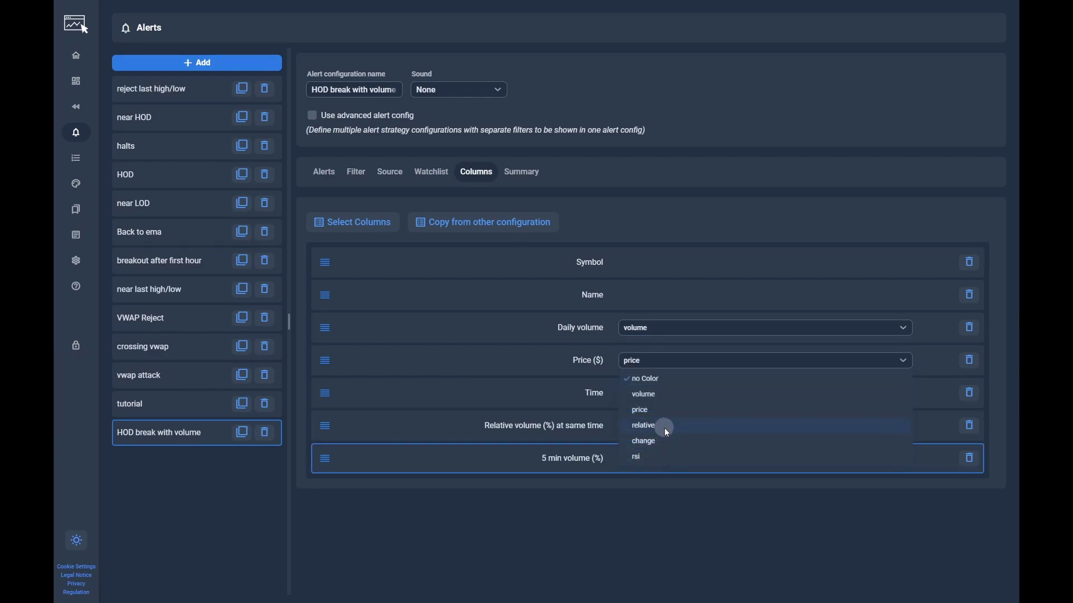
{"action": "left_click", "coordinate": [665, 427]}
{"action": "left_click", "coordinate": [510, 182]}
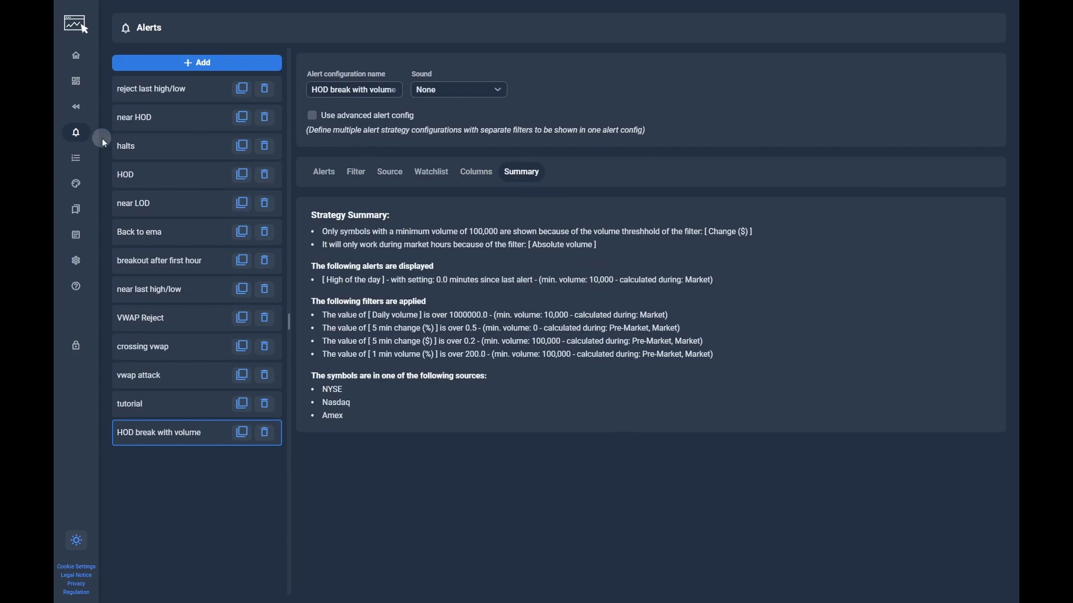
{"action": "mouse_move", "coordinate": [98, 137]}
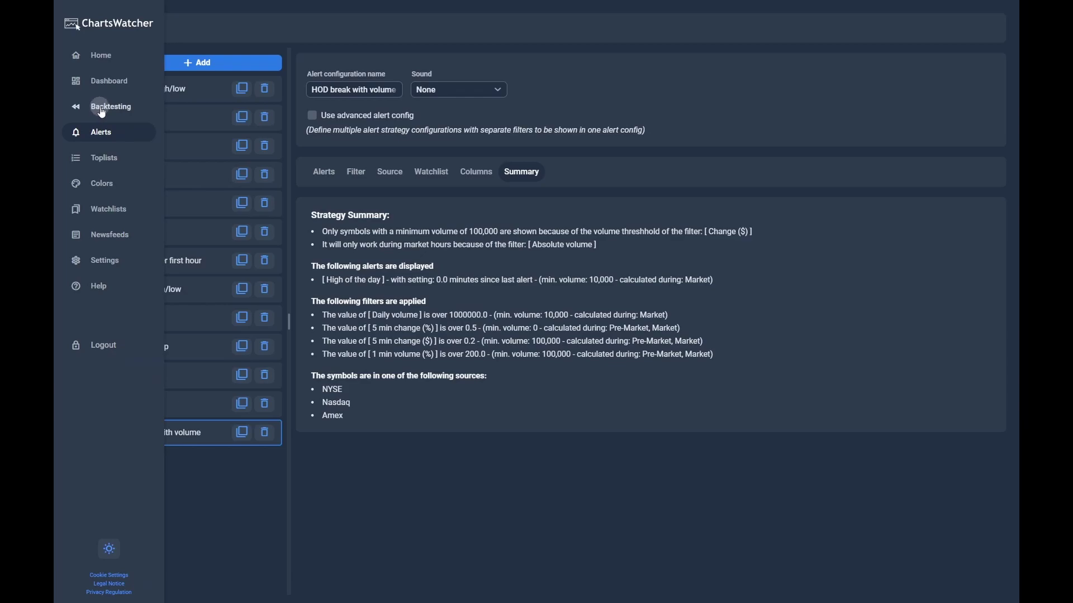
On the Backtesting page, select the HOD break with volume alert and date 6/25/2021
{"action": "left_click", "coordinate": [101, 109]}
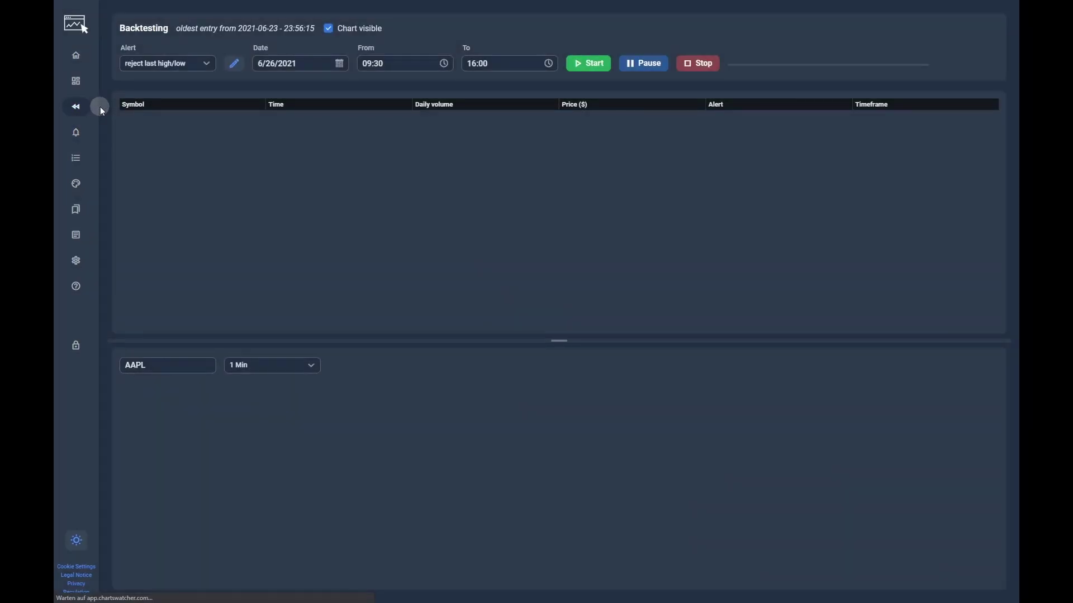
{"action": "left_click", "coordinate": [199, 59]}
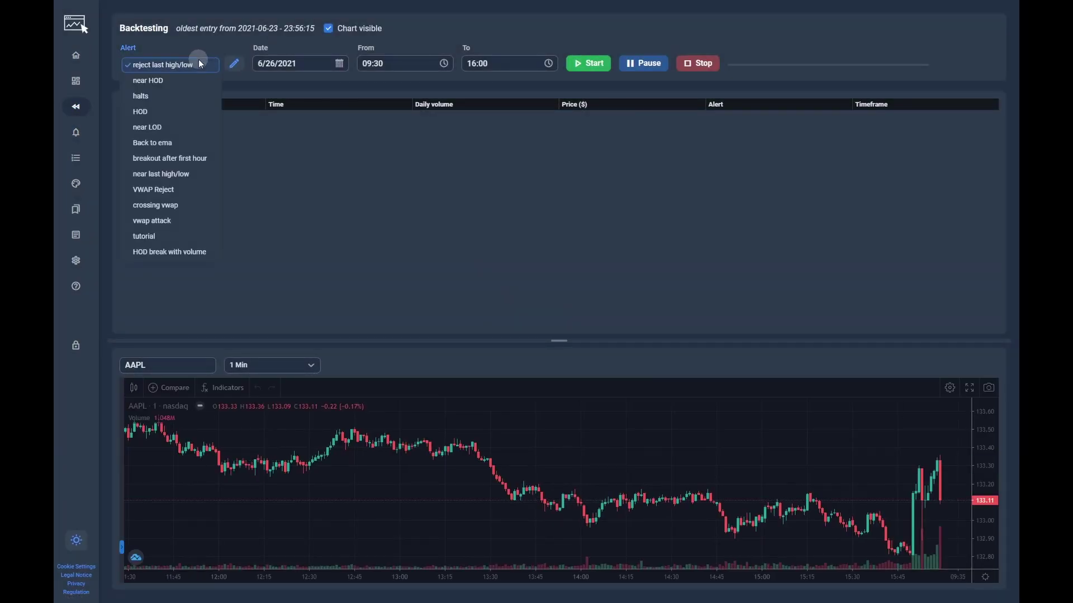
{"action": "left_click", "coordinate": [163, 252]}
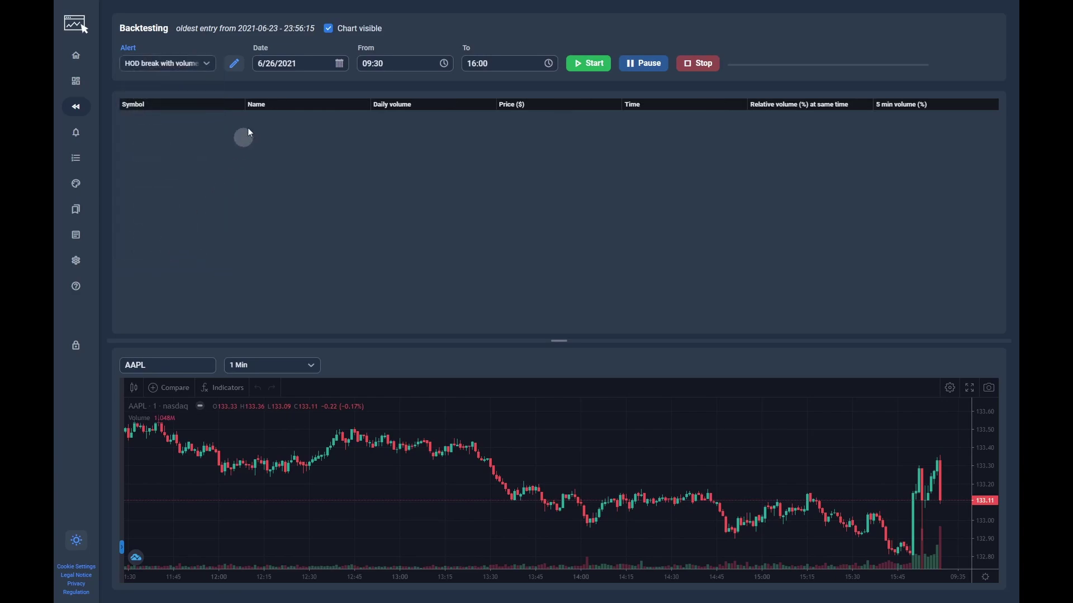
{"action": "left_click", "coordinate": [341, 64]}
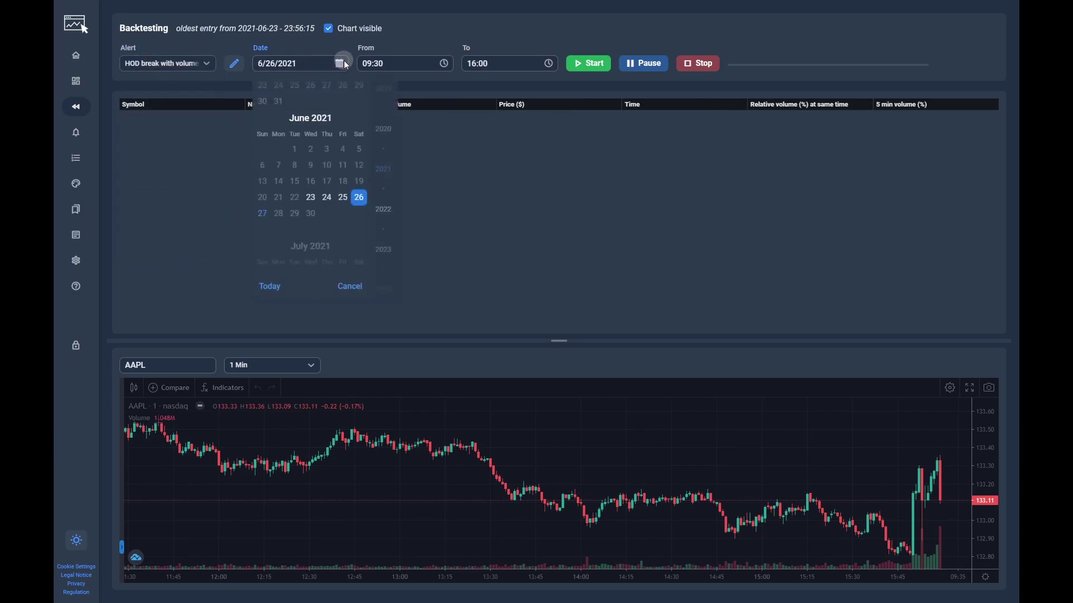
{"action": "left_click", "coordinate": [342, 197]}
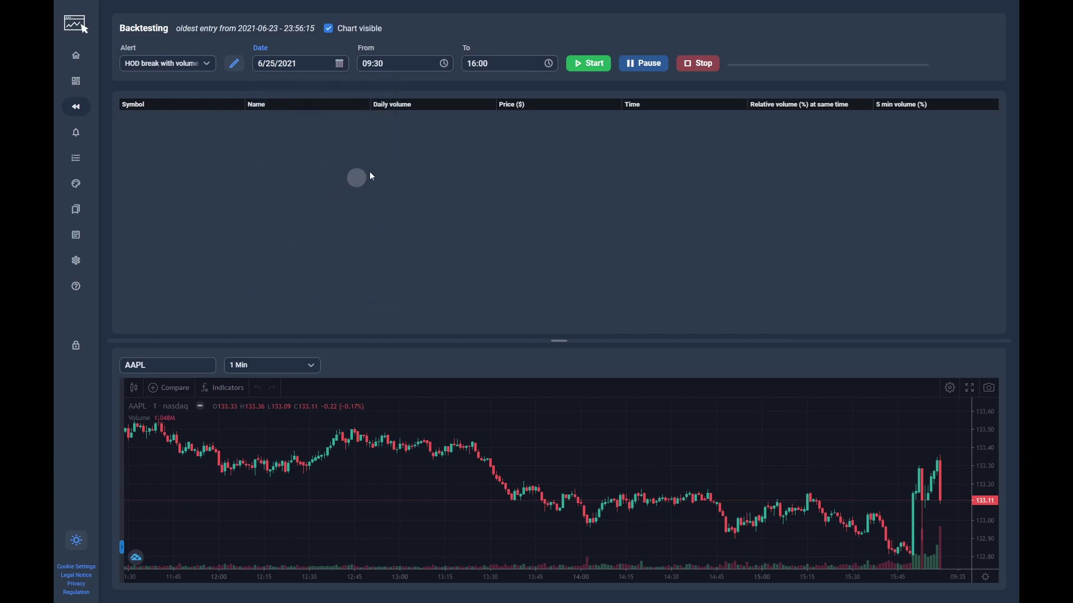
Start the backtest, pause it, and select the BIDU 09:46:44 hit
{"action": "left_click", "coordinate": [591, 63]}
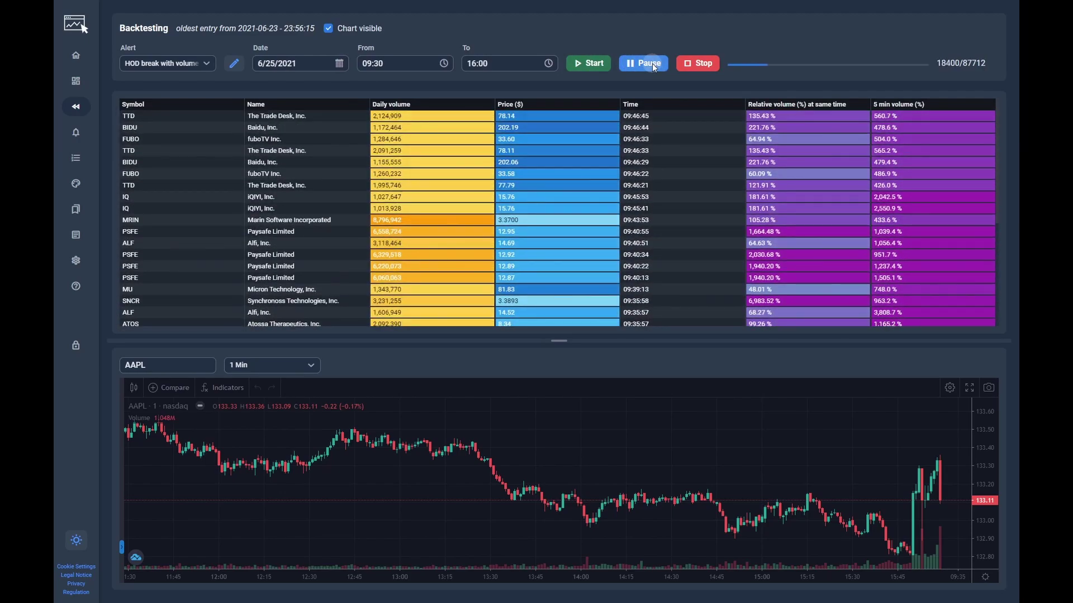
{"action": "left_click", "coordinate": [683, 143]}
{"action": "left_click", "coordinate": [693, 207]}
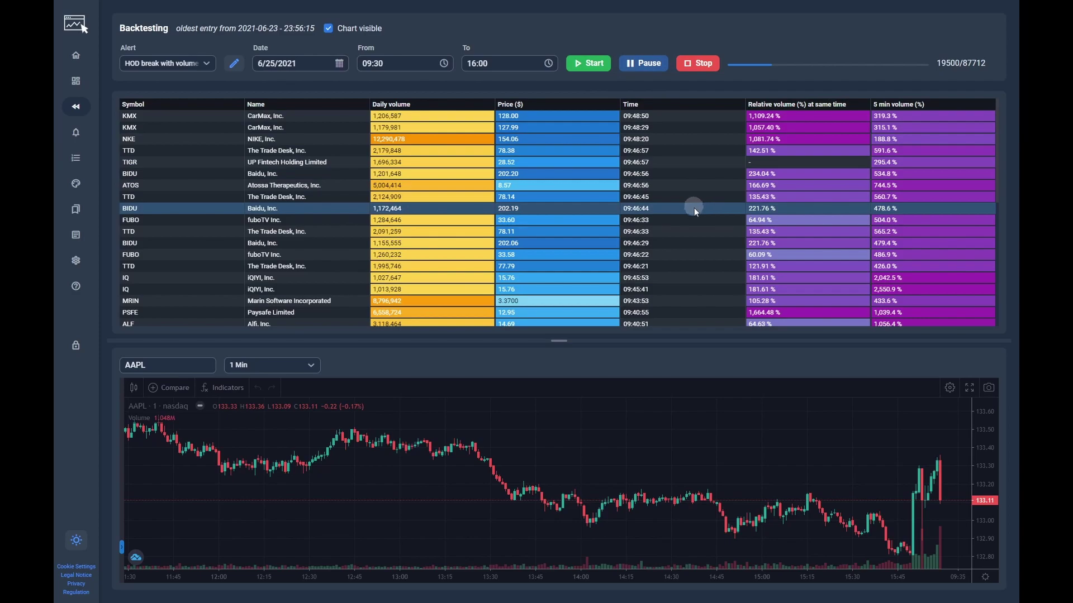
Scroll the results to chart the PSFE 09:40:13 and KMX alert hits
{"action": "scroll", "coordinate": [694, 209], "scroll_direction": "down", "scroll_amount": 3}
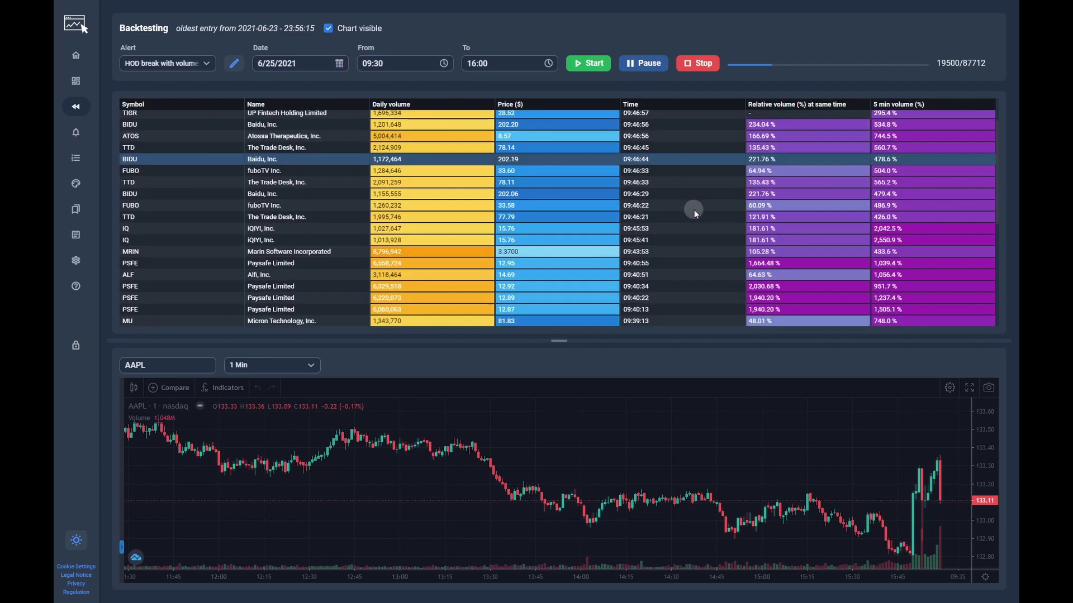
{"action": "left_click", "coordinate": [694, 210]}
{"action": "scroll", "coordinate": [694, 209], "scroll_direction": "down", "scroll_amount": 1}
{"action": "scroll", "coordinate": [694, 210], "scroll_direction": "down", "scroll_amount": 1}
{"action": "left_click", "coordinate": [686, 213]}
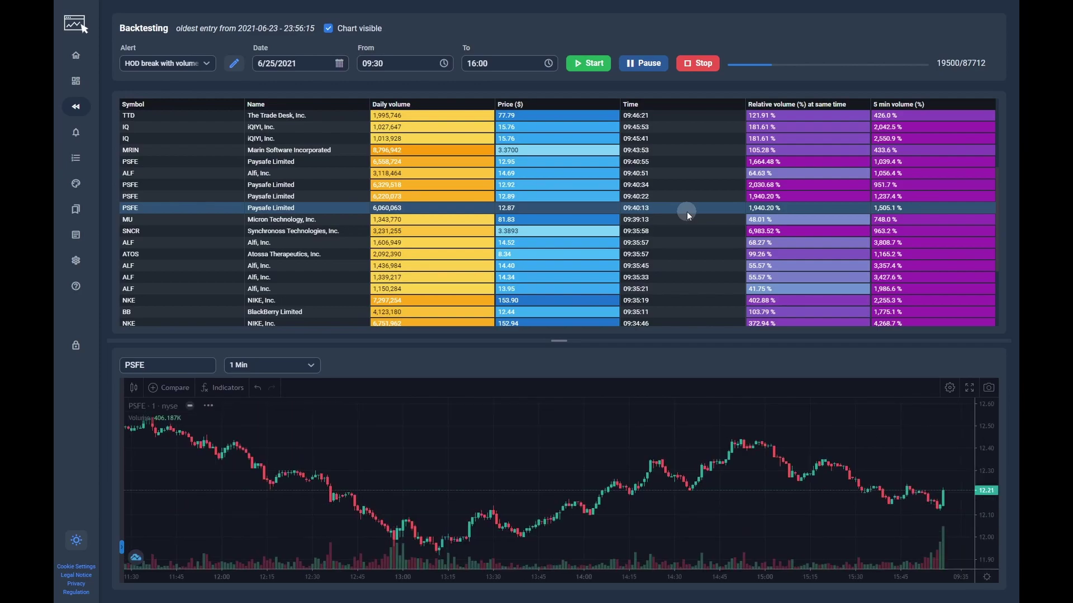
{"action": "scroll", "coordinate": [593, 433], "scroll_direction": "down", "scroll_amount": 3}
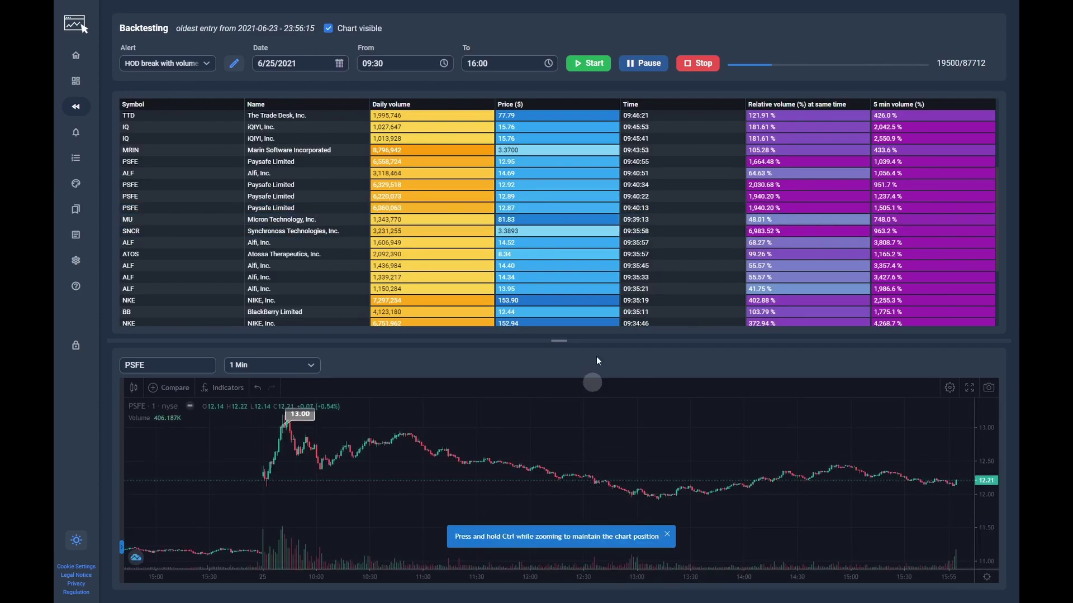
{"action": "scroll", "coordinate": [609, 249], "scroll_direction": "down", "scroll_amount": 3}
{"action": "left_click", "coordinate": [617, 280]}
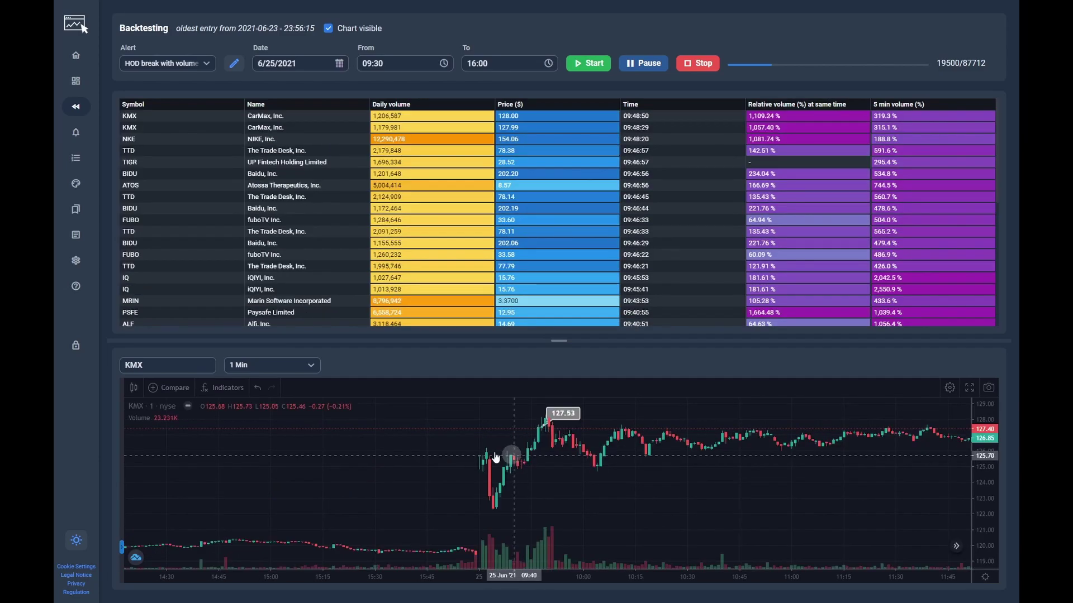
Set minutes since last alert to 5.0, rerun the backtest, and chart WISH
{"action": "left_click", "coordinate": [233, 64]}
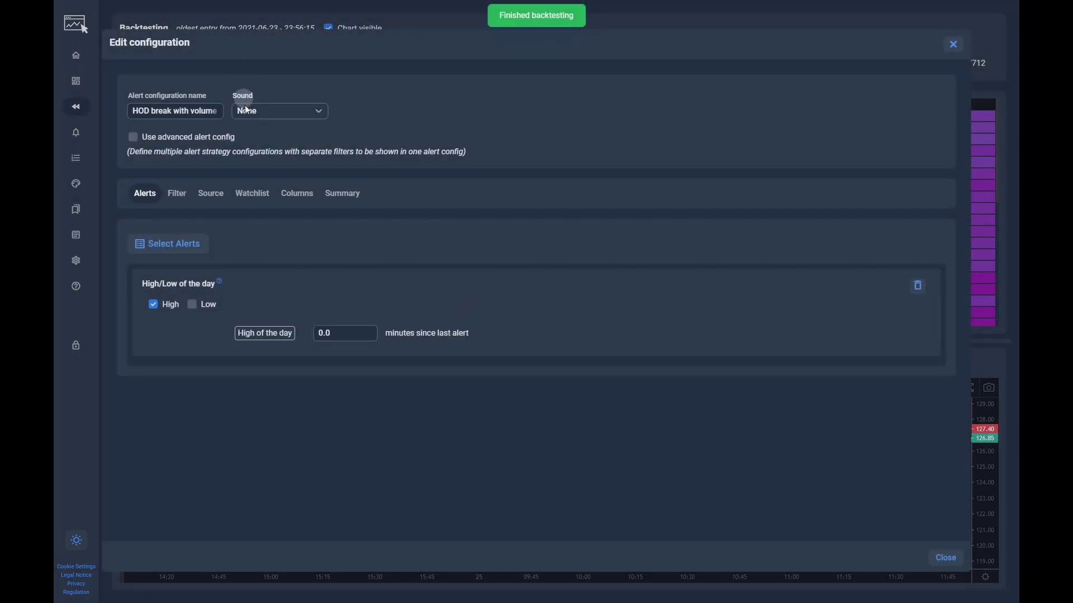
{"action": "left_click", "coordinate": [319, 333]}
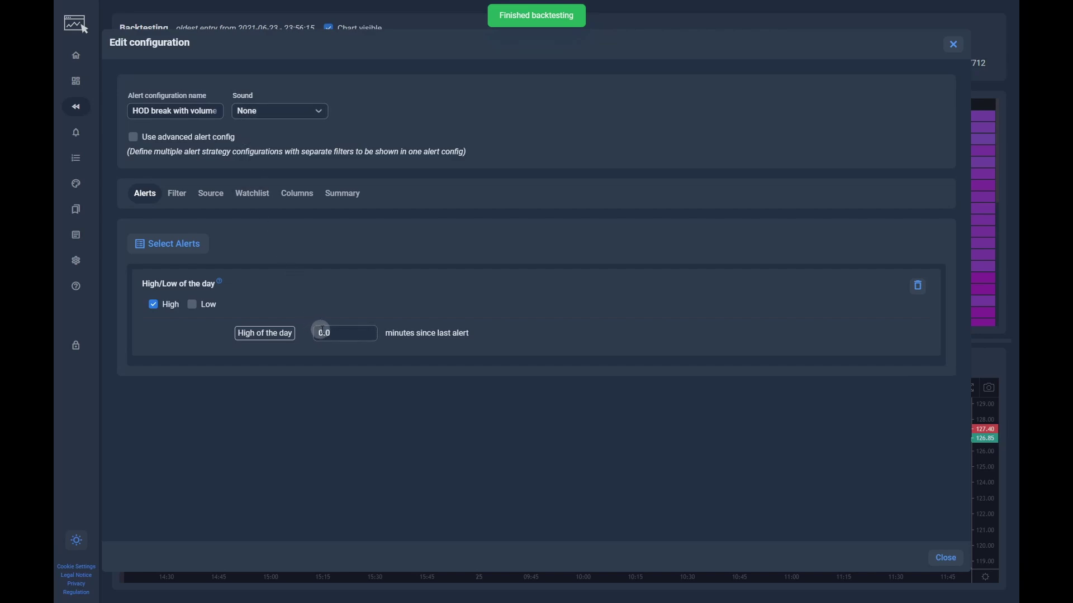
{"action": "type", "text": "5"}
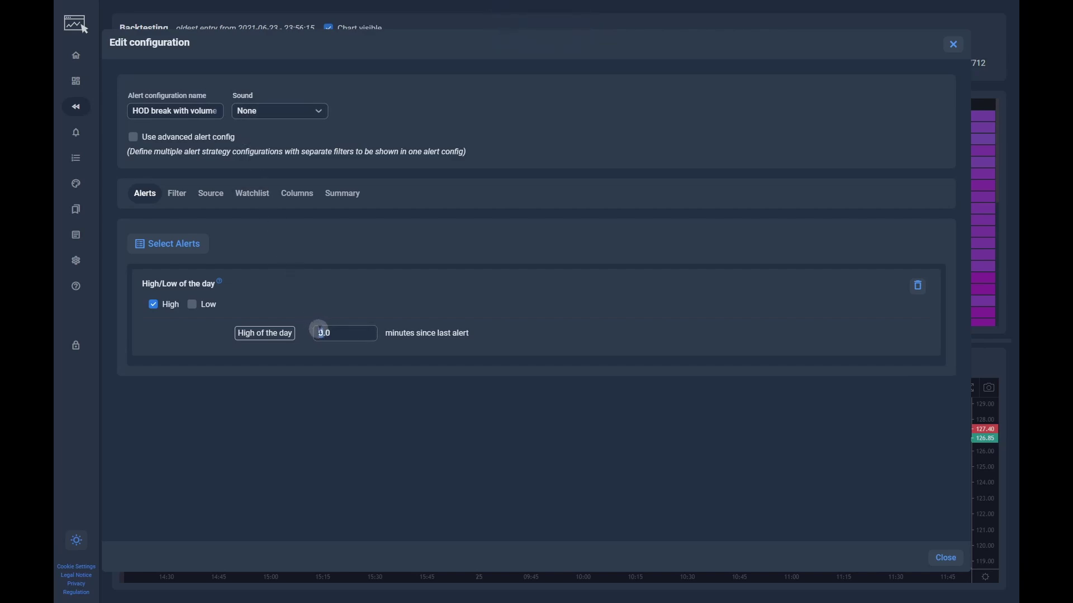
{"action": "left_click", "coordinate": [945, 558]}
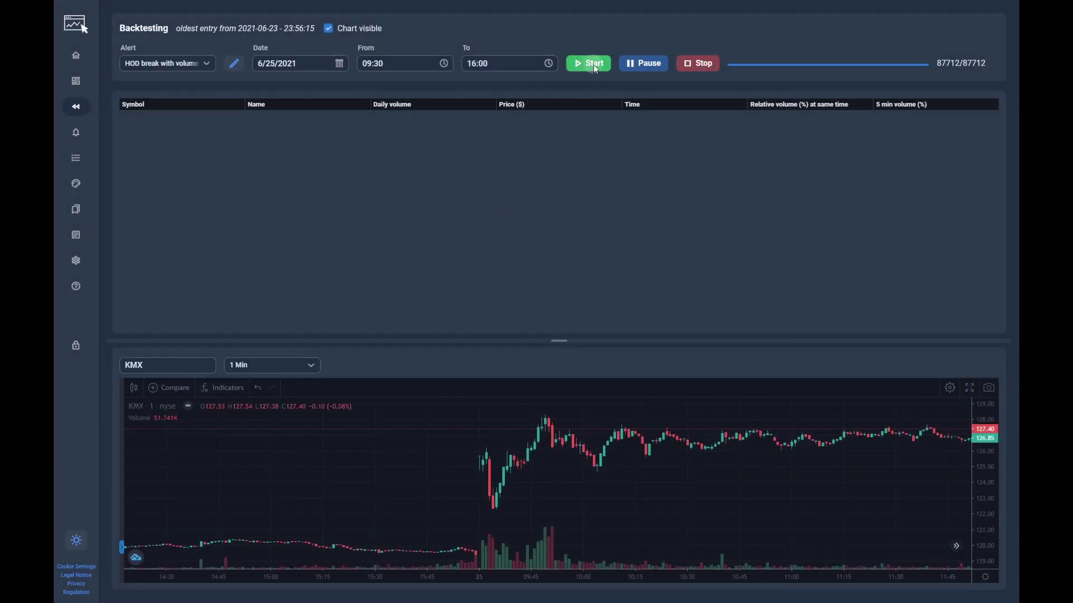
{"action": "left_click", "coordinate": [593, 65]}
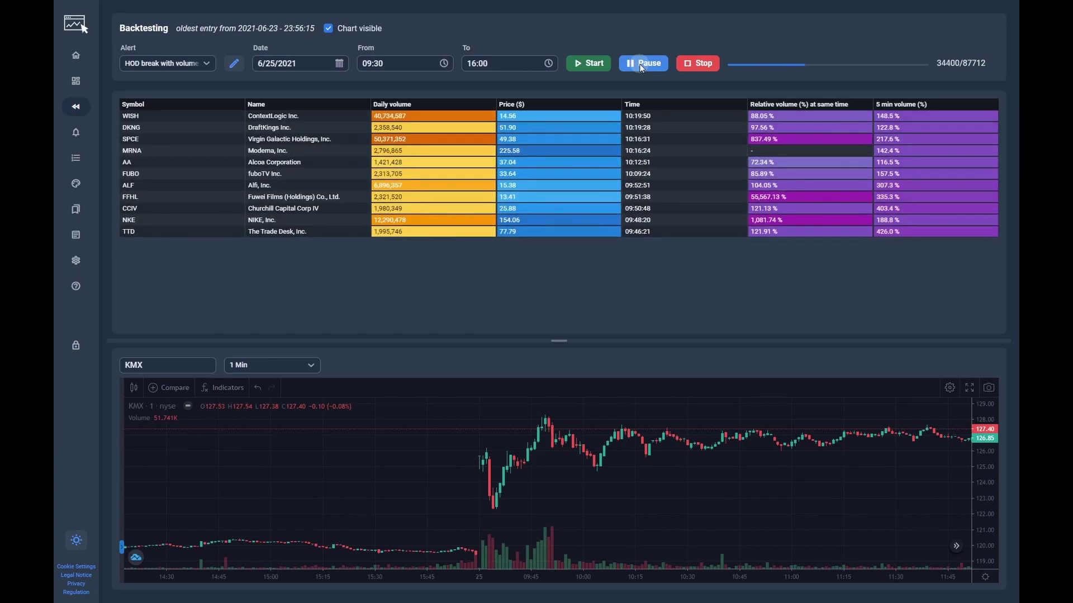
{"action": "left_click", "coordinate": [583, 185]}
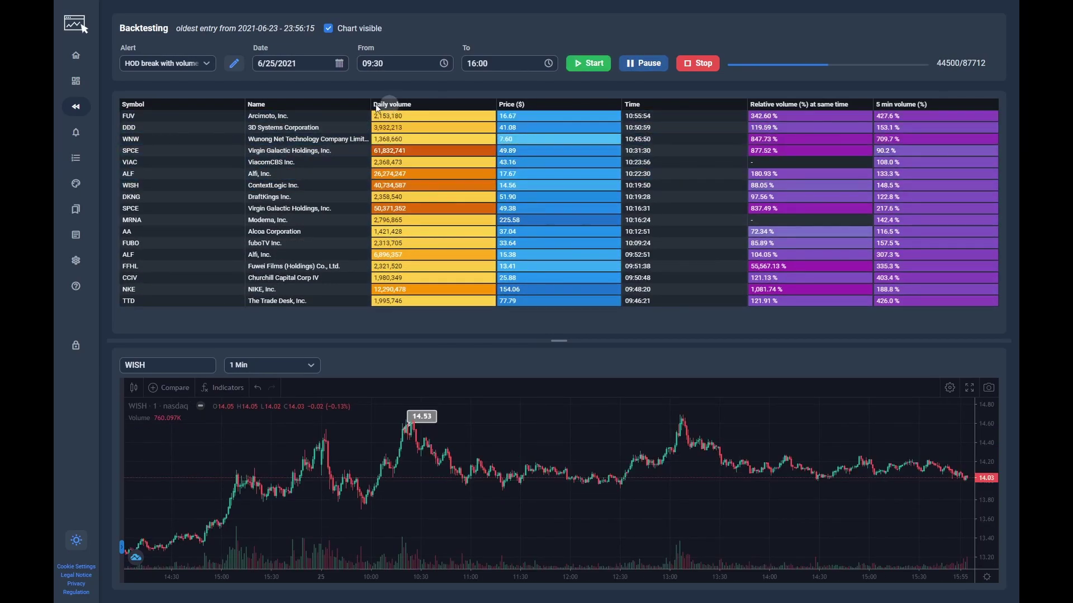
Add the Relative volume (%) at same time filter, found by searching 'rel'
{"action": "left_click", "coordinate": [232, 64]}
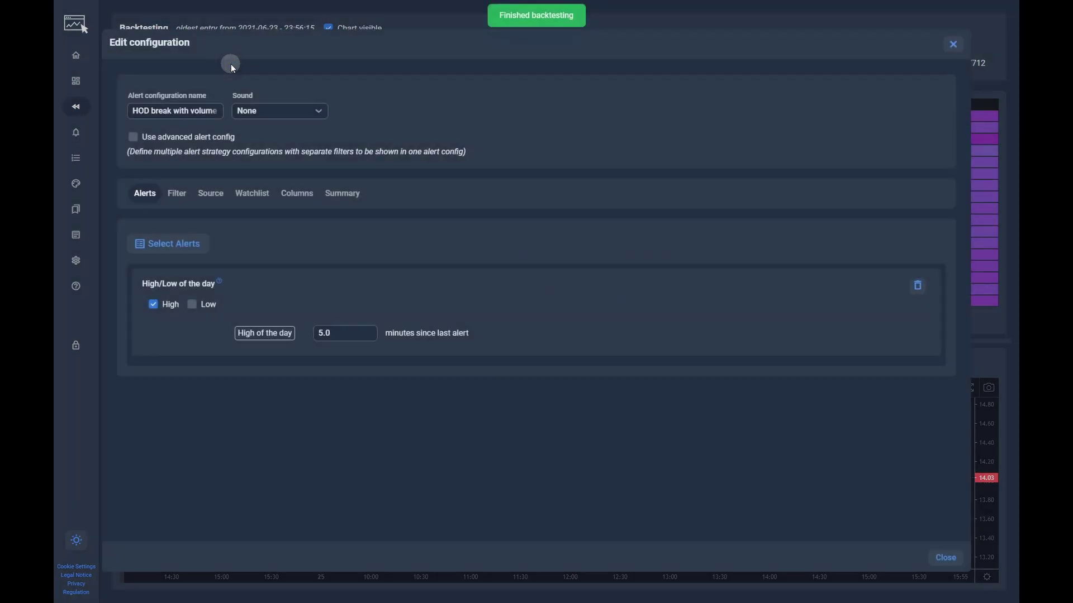
{"action": "left_click", "coordinate": [186, 199]}
{"action": "scroll", "coordinate": [463, 333], "scroll_direction": "down", "scroll_amount": 2}
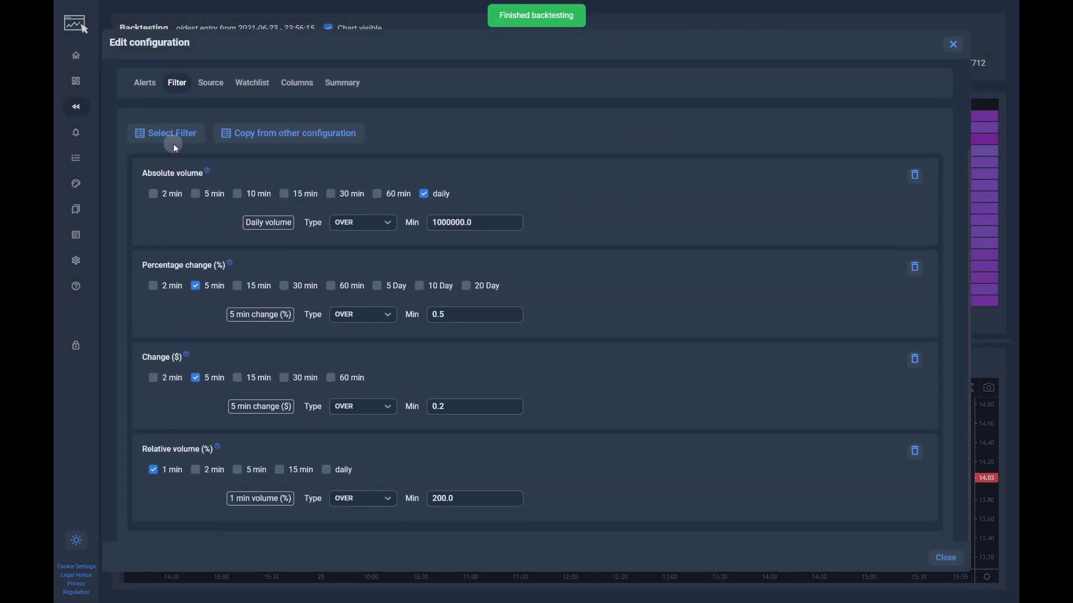
{"action": "left_click", "coordinate": [172, 136]}
{"action": "left_click", "coordinate": [177, 96]}
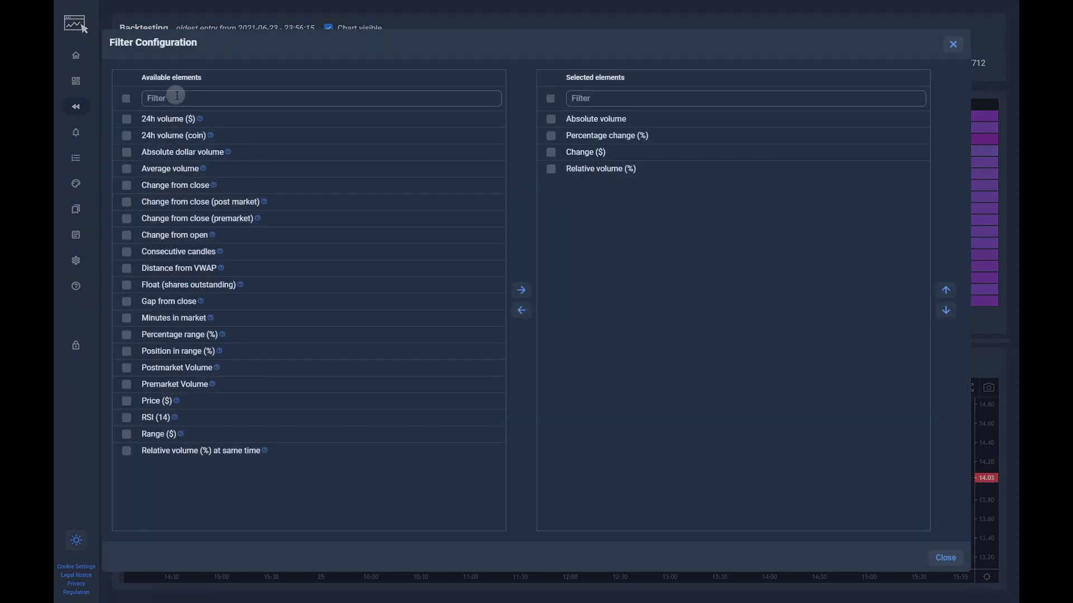
{"action": "type", "text": "rel"}
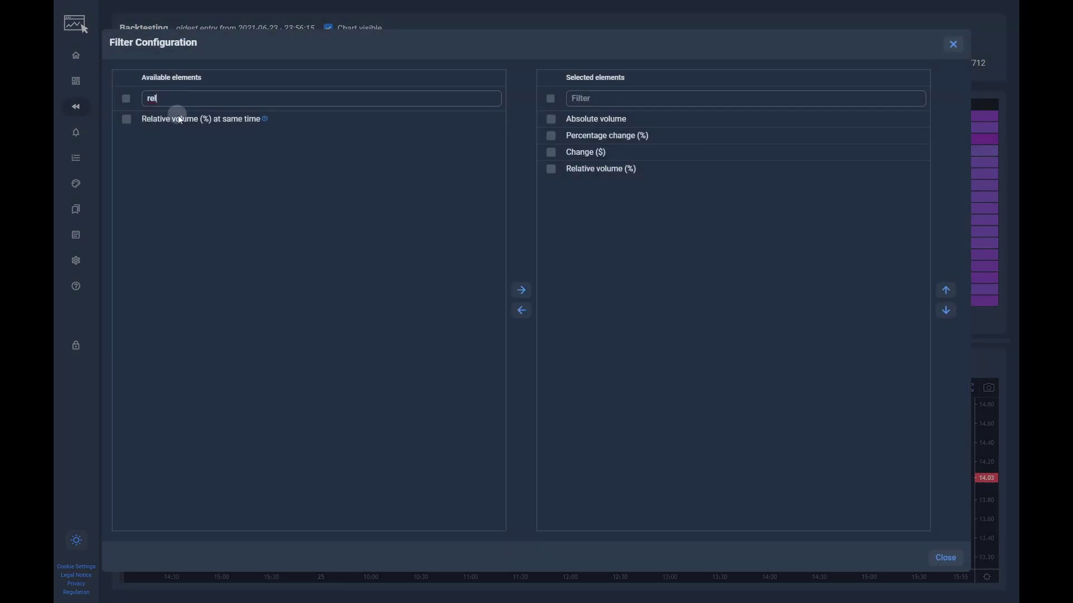
{"action": "double_click", "coordinate": [179, 121]}
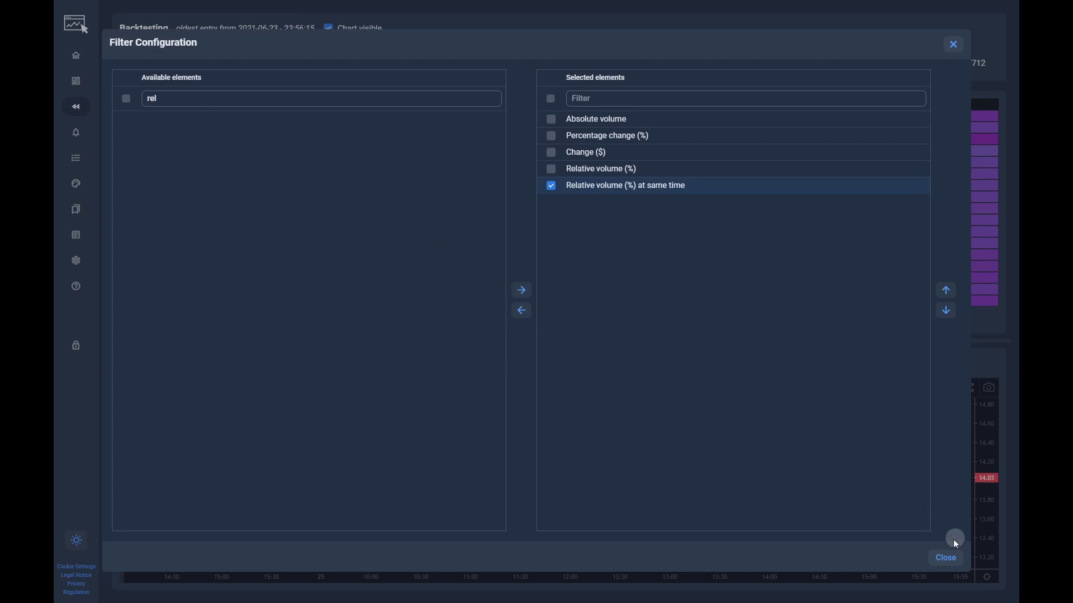
{"action": "left_click", "coordinate": [944, 558]}
Set the new filter's type to OVER with a minimum of 100
{"action": "scroll", "coordinate": [581, 353], "scroll_direction": "down", "scroll_amount": 3}
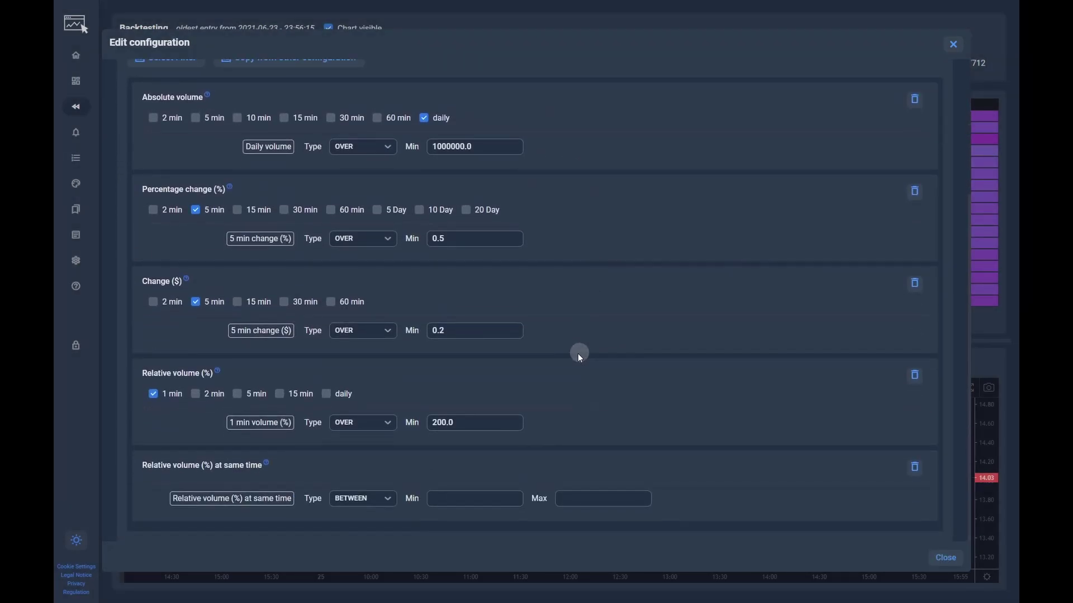
{"action": "left_click", "coordinate": [377, 505]}
{"action": "left_click", "coordinate": [368, 484]}
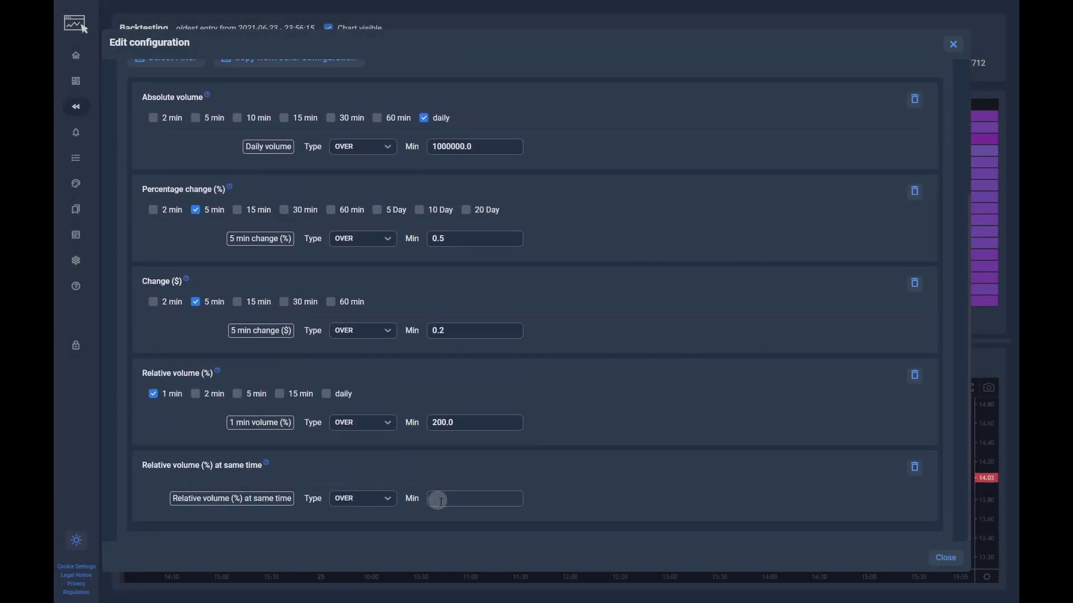
{"action": "left_click", "coordinate": [442, 501]}
{"action": "type", "text": "100"}
Save the configuration, then start and pause the filtered backtest
{"action": "left_click", "coordinate": [946, 559]}
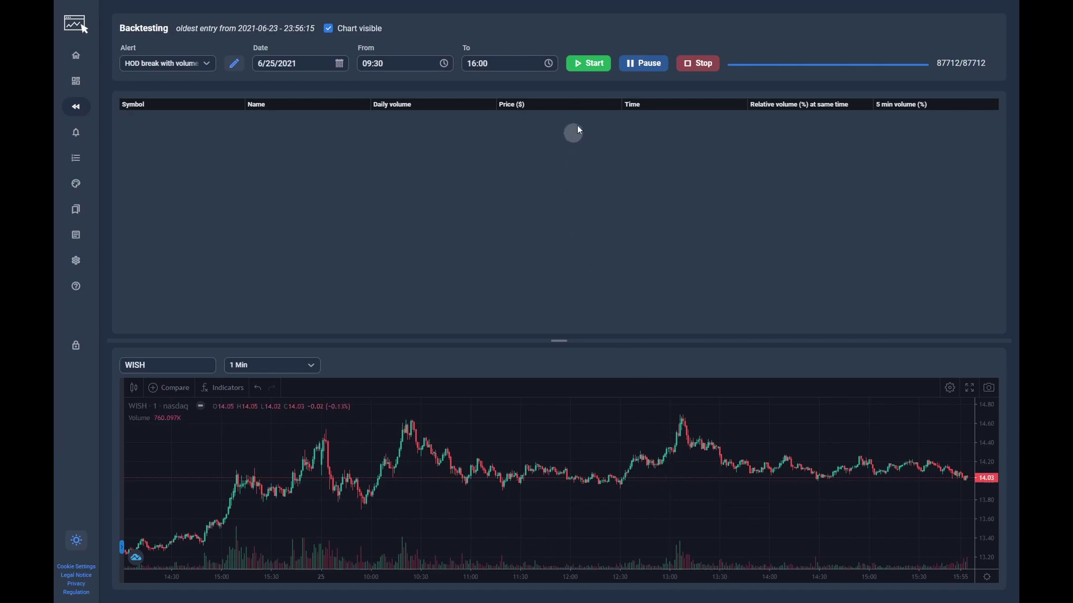
{"action": "left_click", "coordinate": [588, 72]}
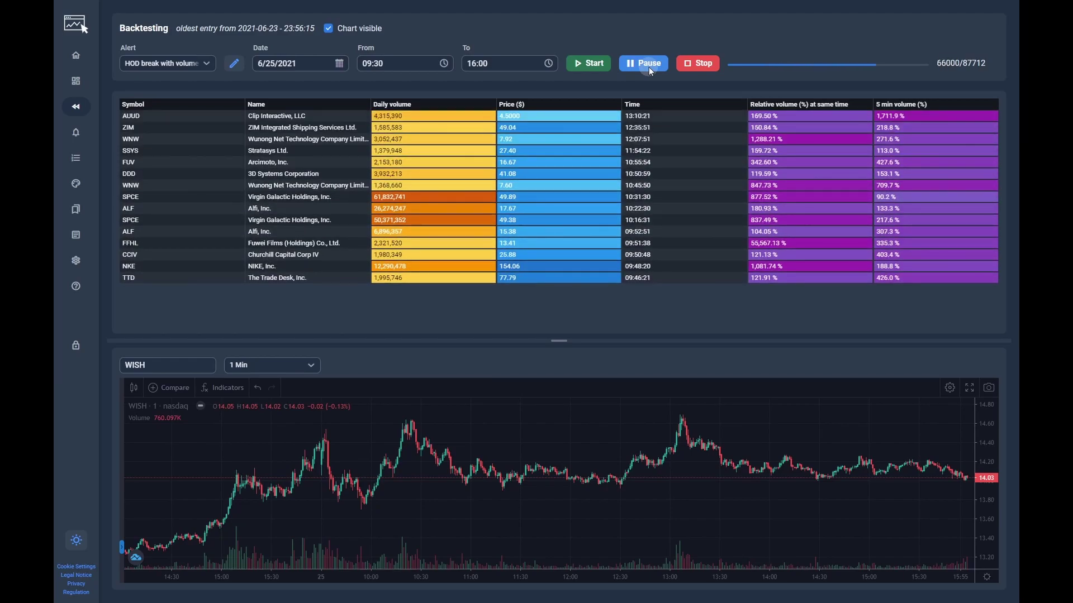
{"action": "left_click", "coordinate": [648, 67]}
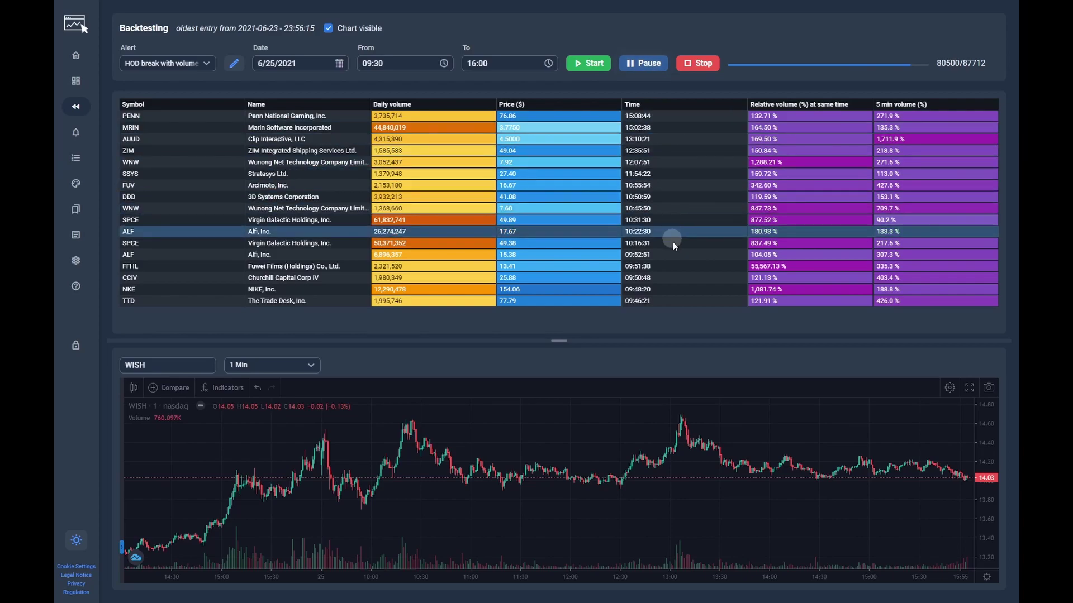
Chart the TTD, NKE, CCIV, FFHL and ALF hits in turn
{"action": "left_click", "coordinate": [659, 299]}
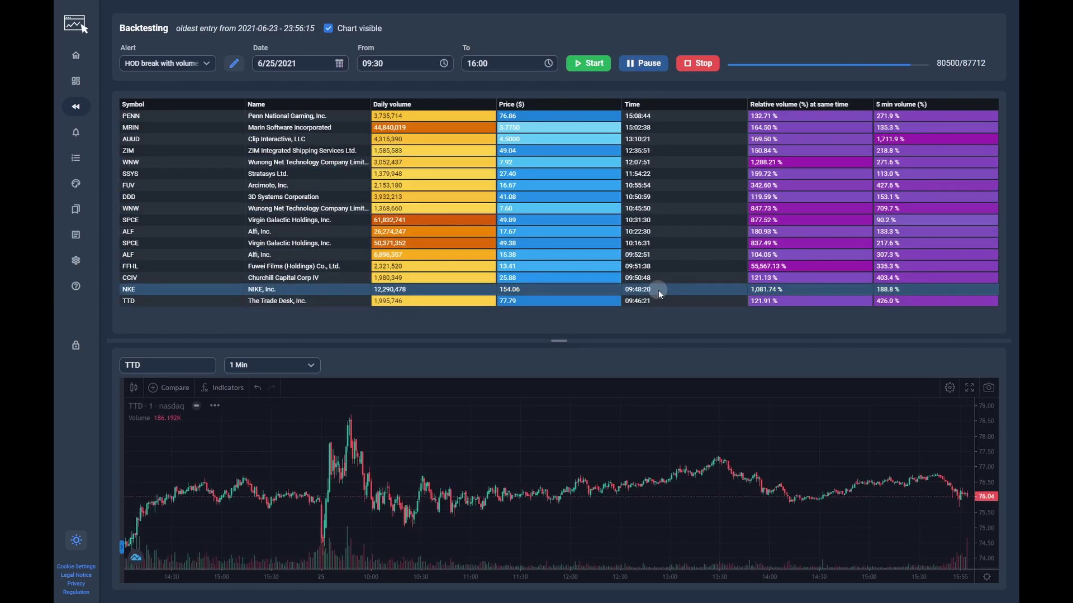
{"action": "left_click", "coordinate": [658, 290]}
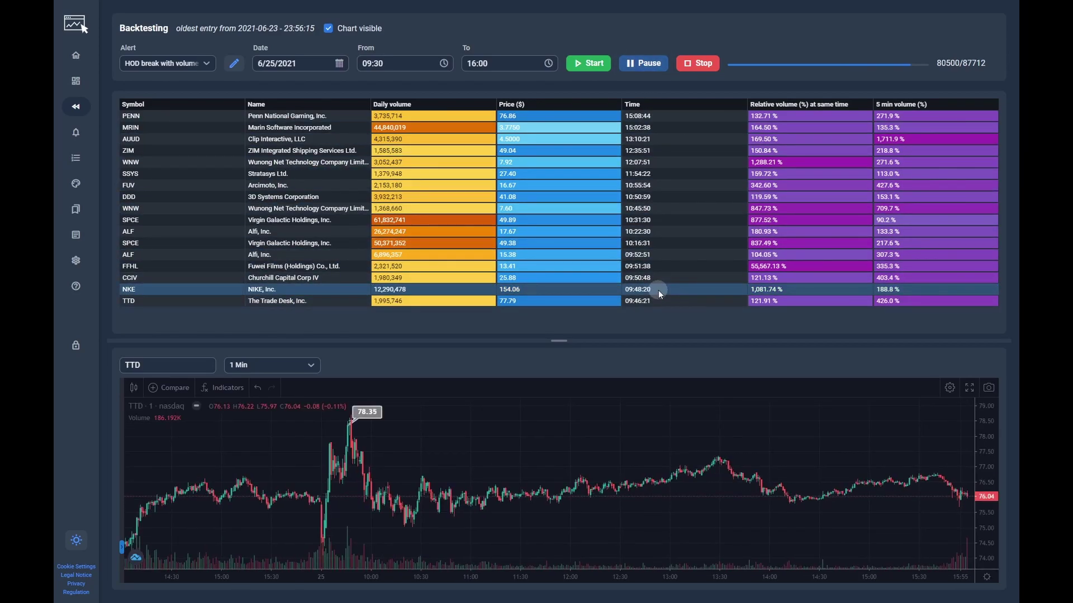
{"action": "left_click", "coordinate": [661, 280]}
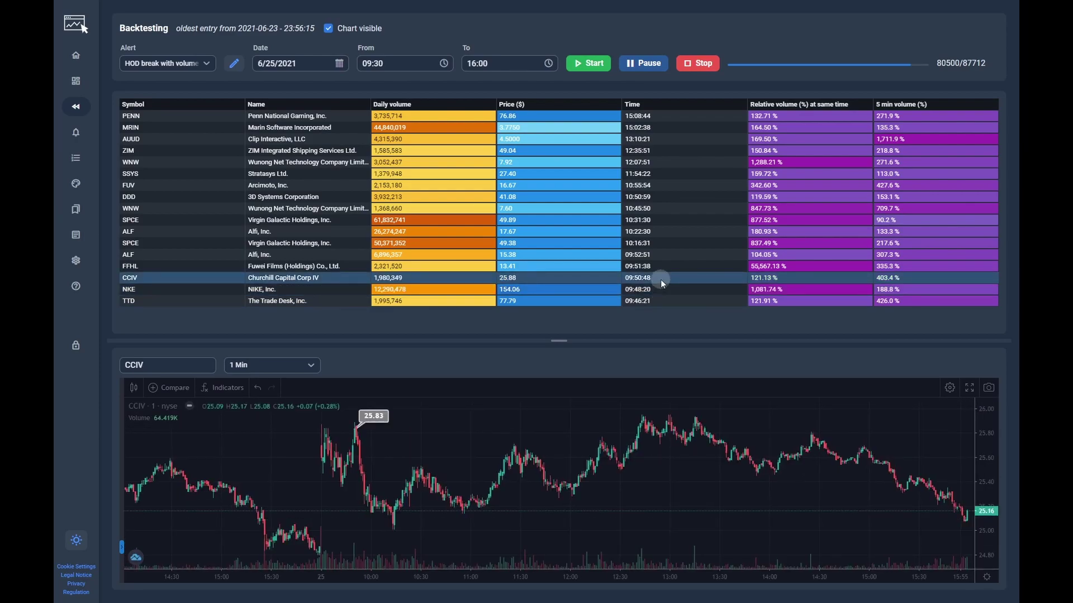
{"action": "left_click", "coordinate": [662, 270]}
{"action": "left_click", "coordinate": [663, 258]}
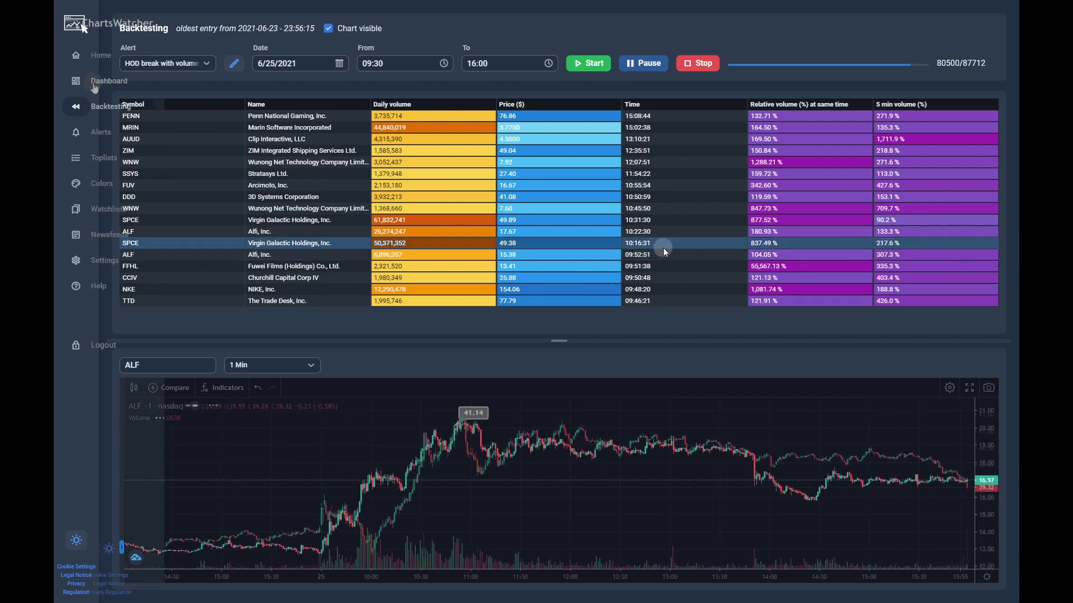
Switch the Dashboard's HOD window to the HOD break with volume alert
{"action": "left_click", "coordinate": [93, 82]}
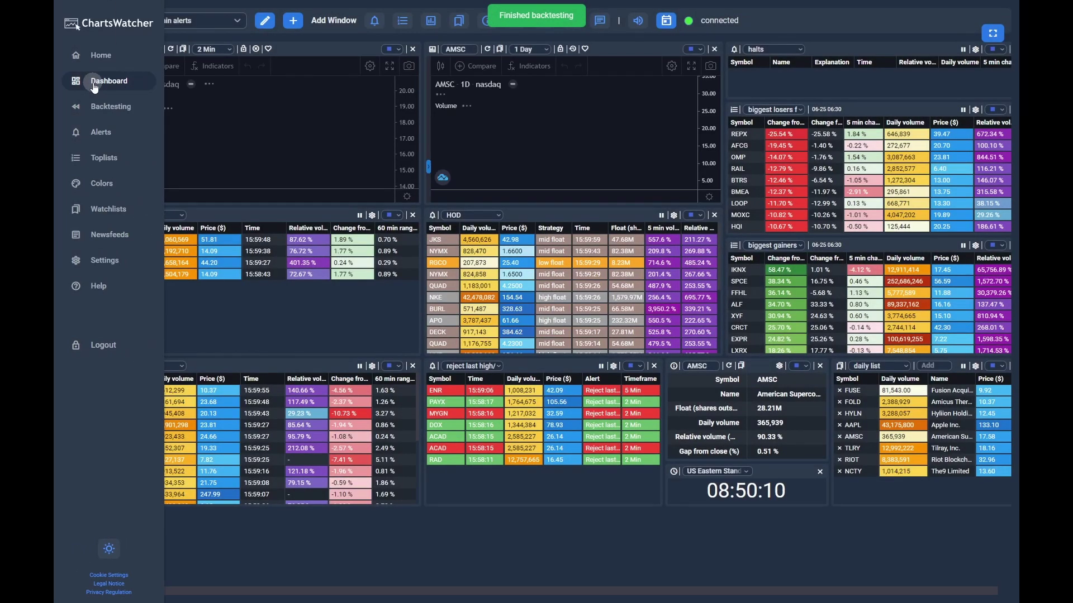
{"action": "left_click", "coordinate": [488, 215]}
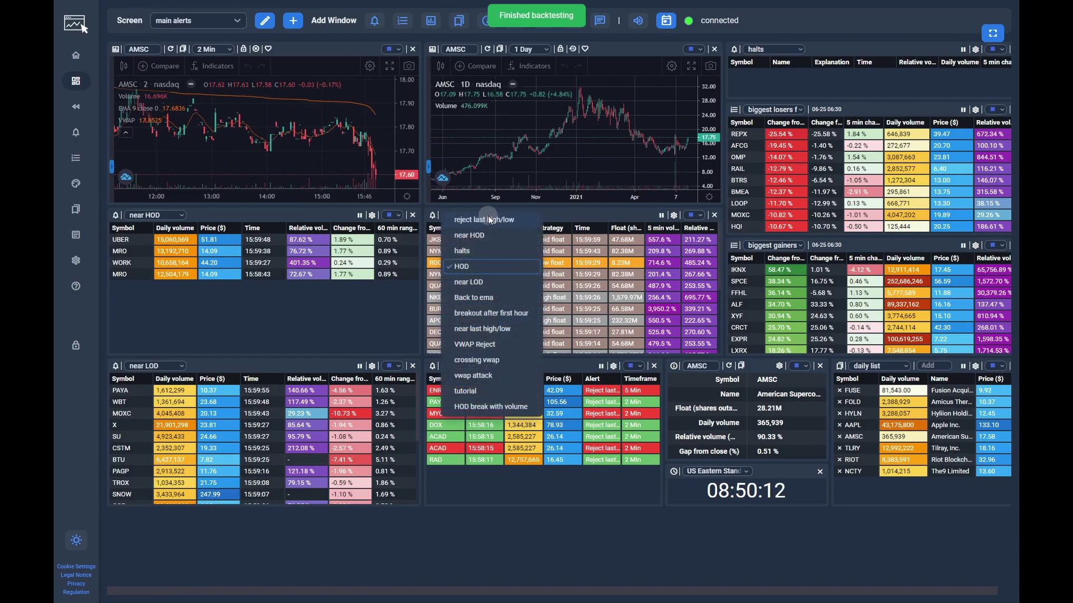
{"action": "left_click", "coordinate": [484, 409]}
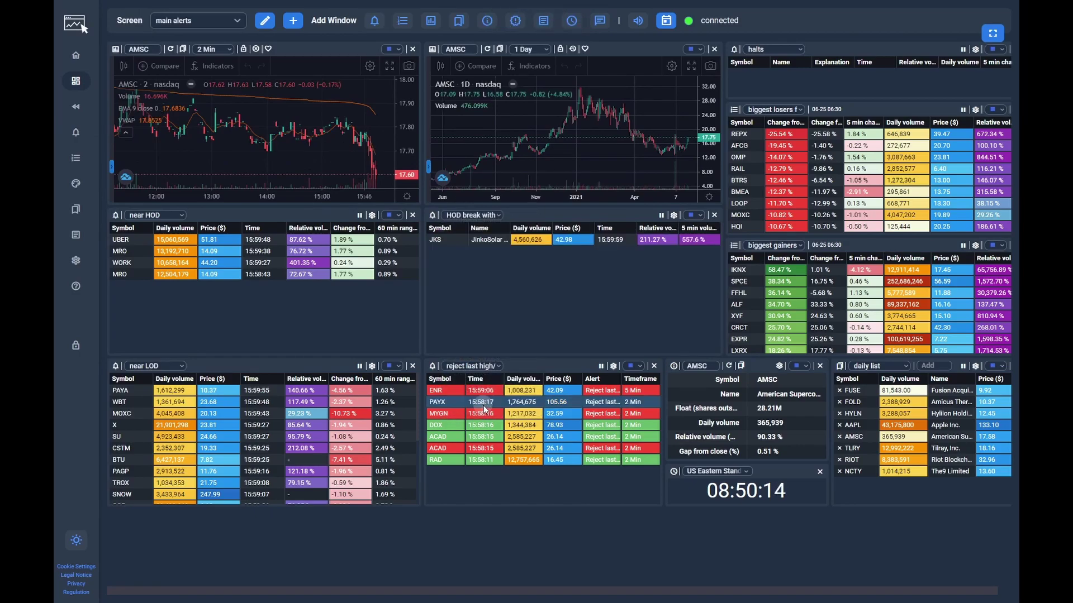
{"action": "left_click", "coordinate": [474, 300]}
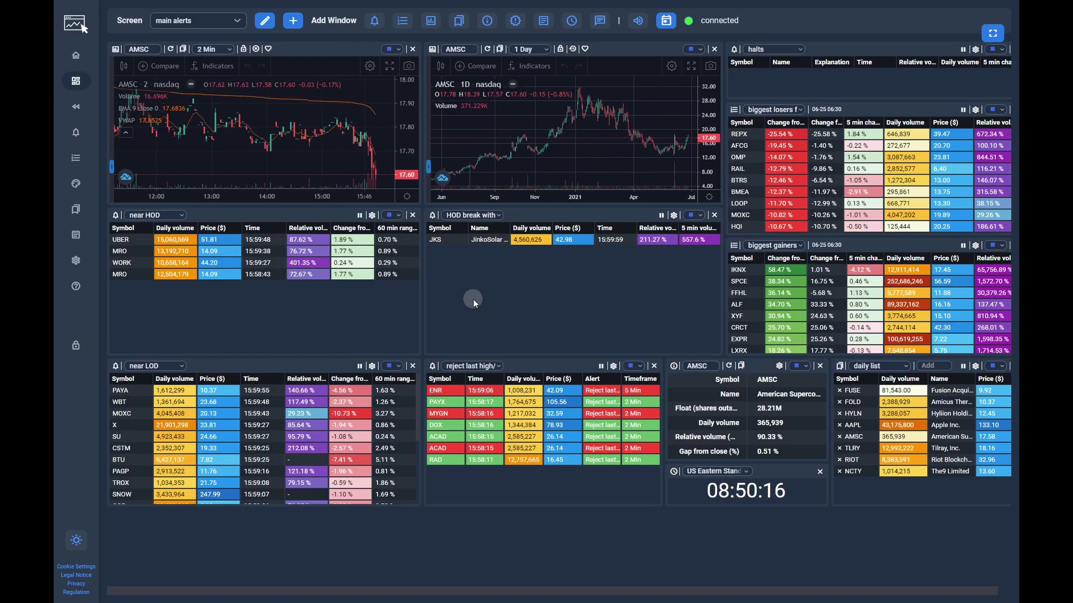